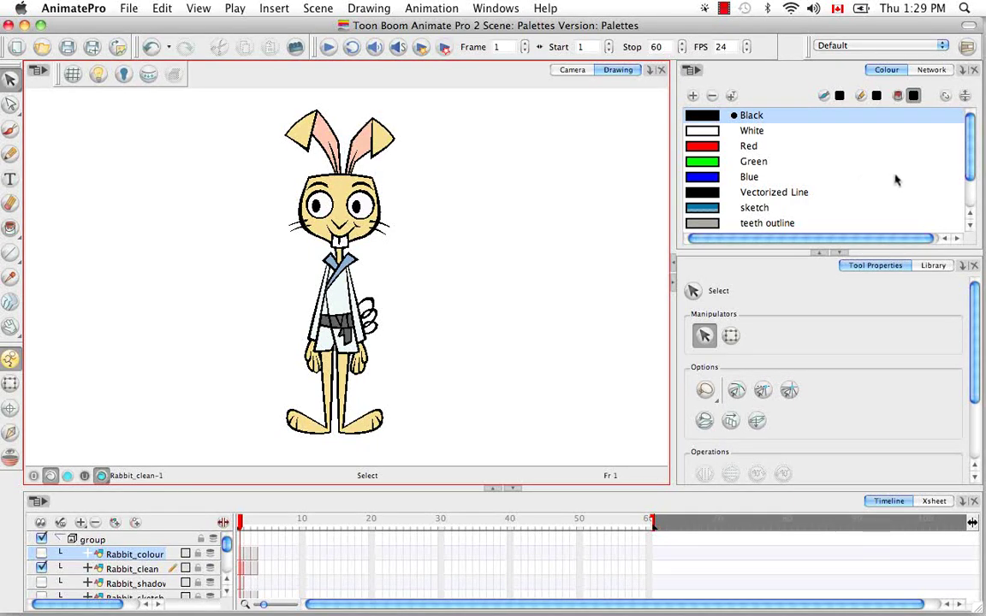
- Collapse the Tool Properties panel so the Colour view's swatch list gets more room
click(840, 254)
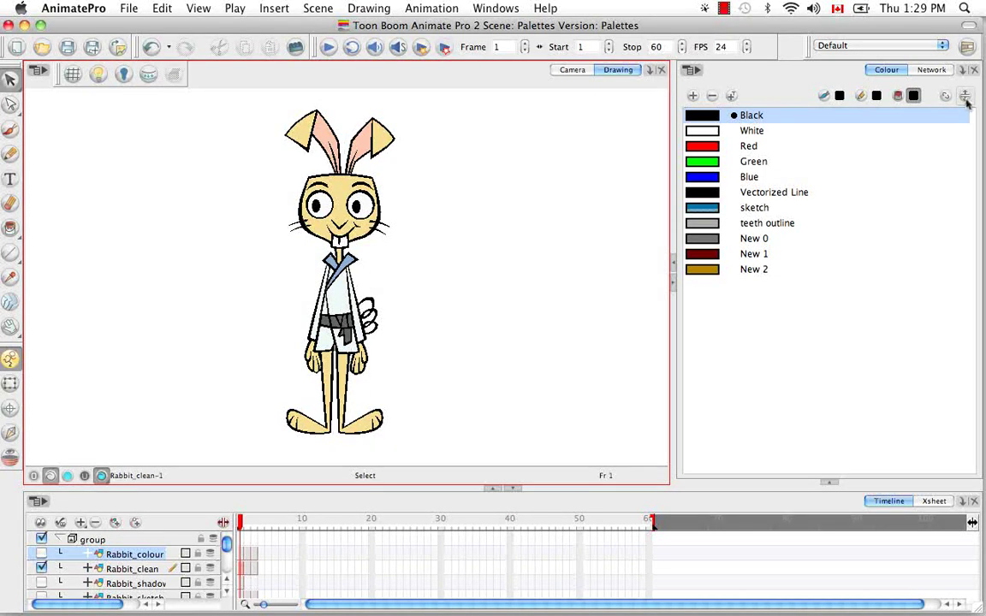
- Show the scene palette list and browse the rabbit, Text and rabbit-night palettes' colours
click(965, 97)
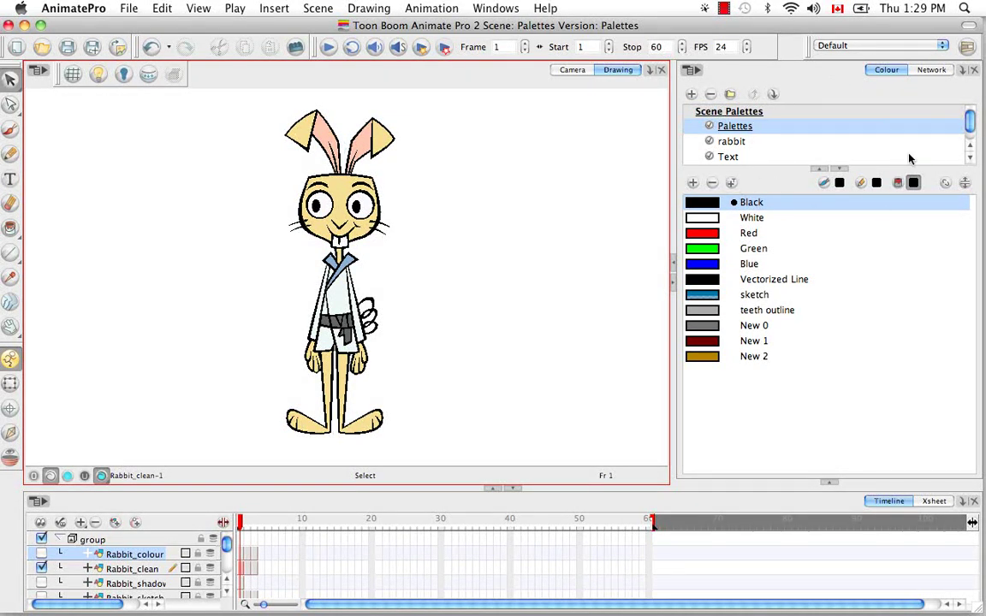
click(732, 142)
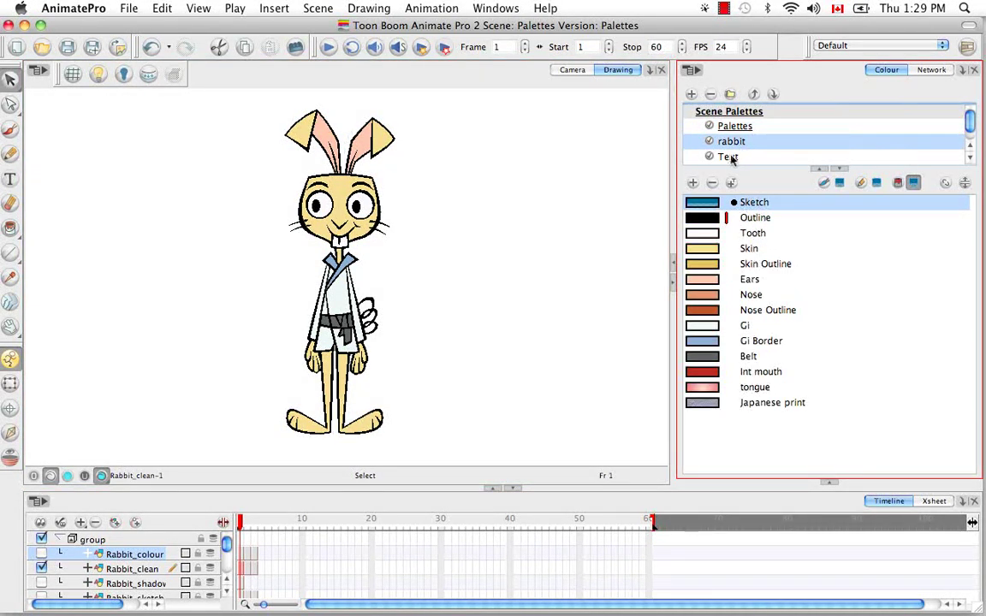
click(729, 158)
scroll(967, 129, down, 1)
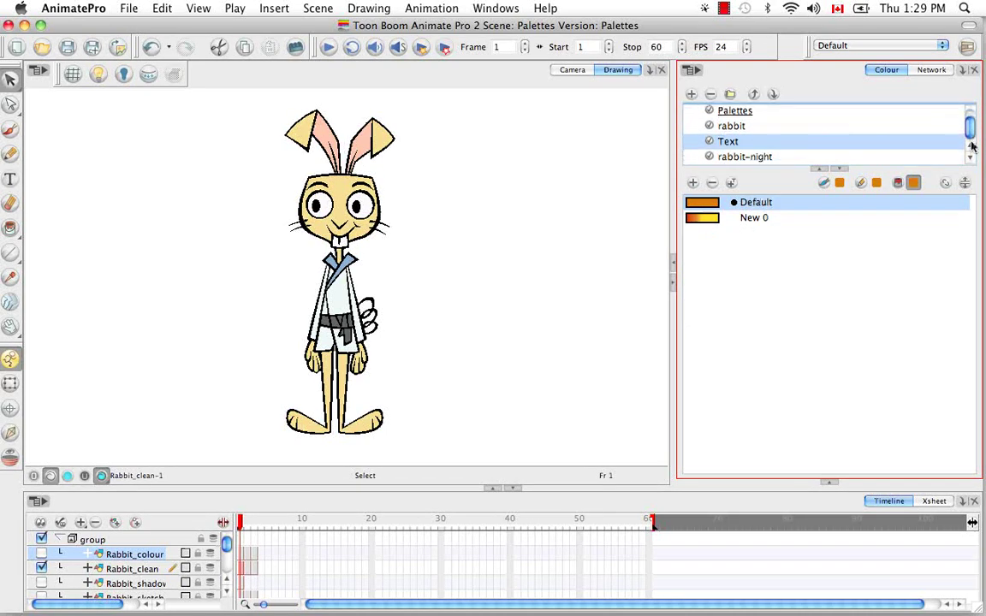
click(753, 158)
click(727, 138)
scroll(729, 137, up, 1)
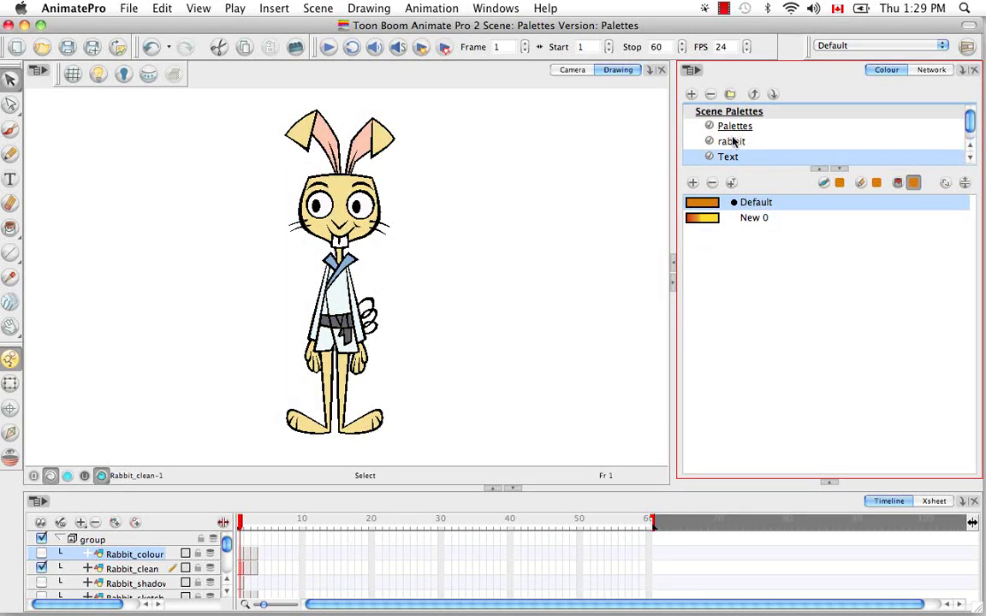
click(733, 142)
click(736, 128)
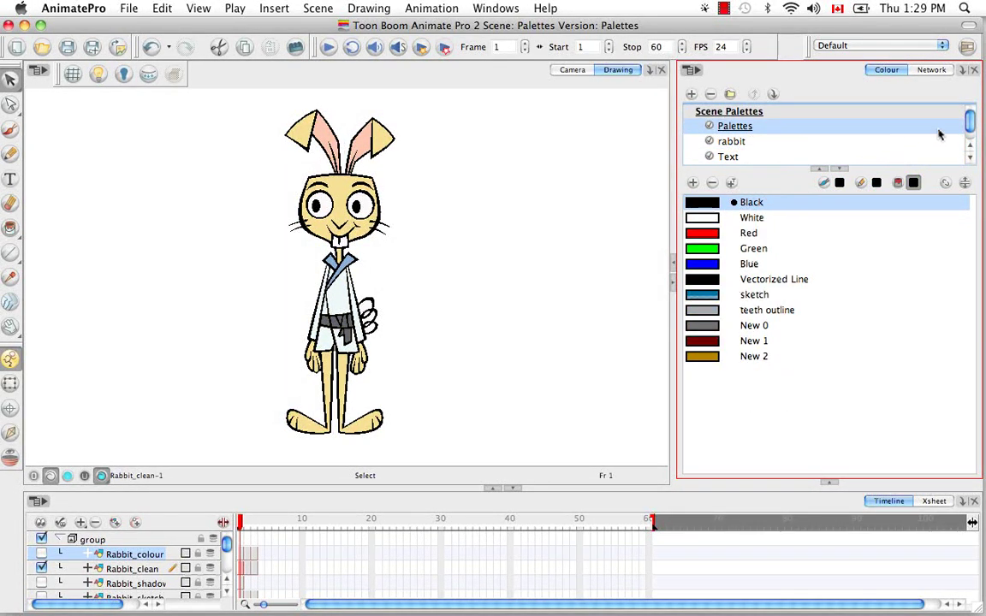
- Enlarge the palette list to reveal rabbit-night, then open the scene's Palettes folder in Finder
drag(918, 168, 919, 182)
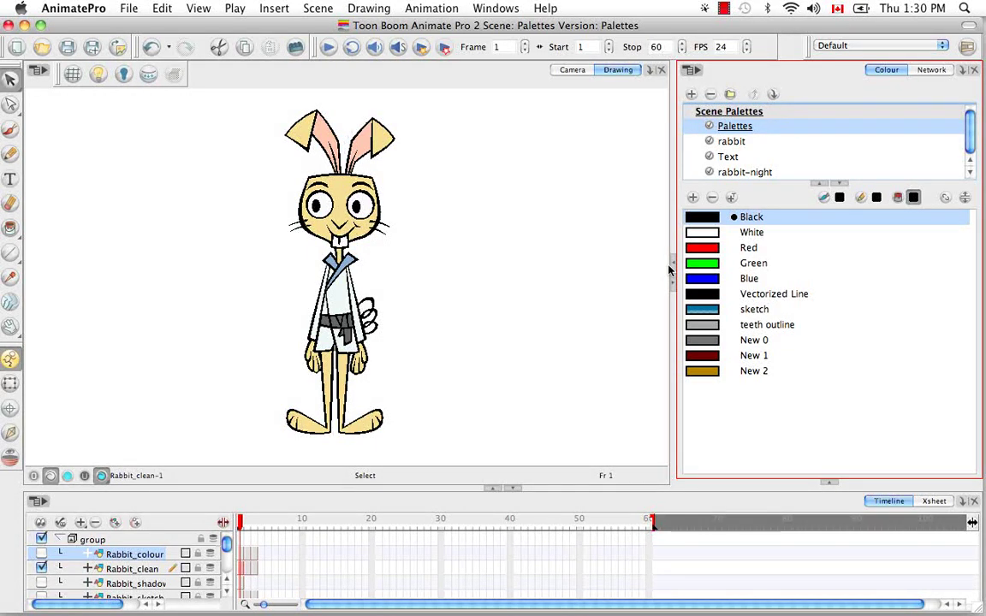
click(737, 142)
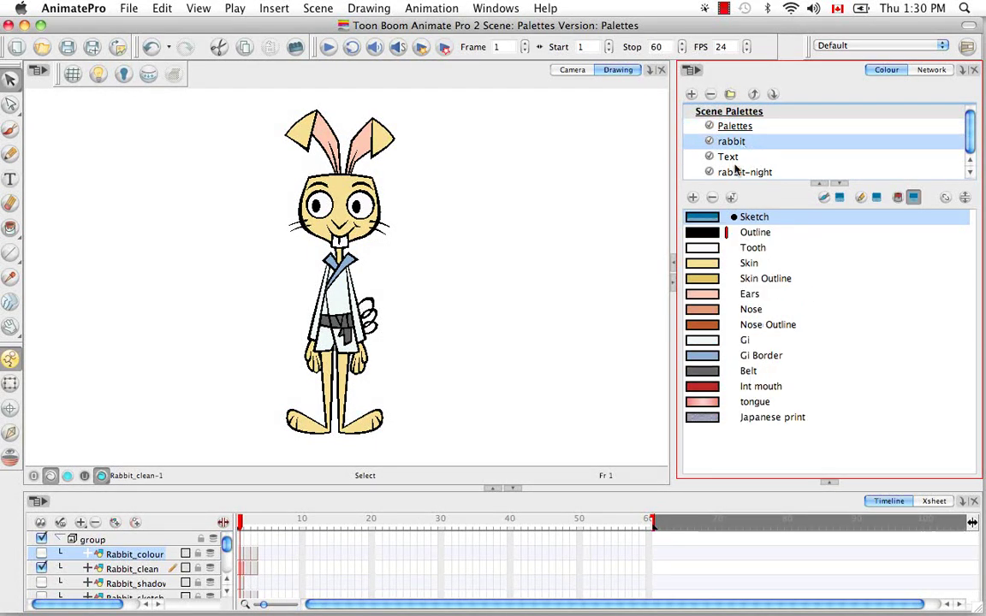
click(738, 171)
click(736, 142)
click(732, 126)
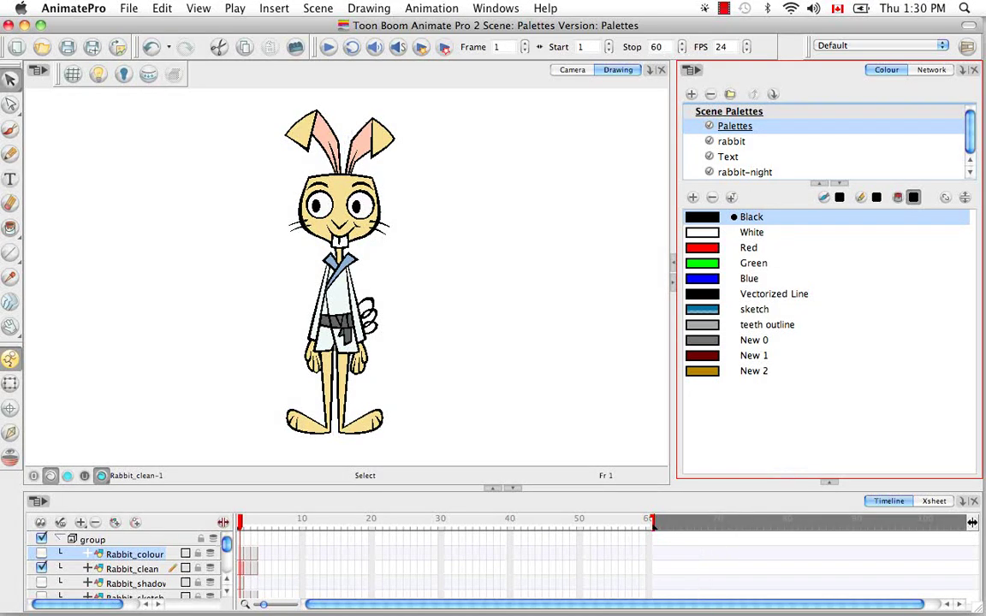
mouse_move(710, 590)
click(749, 577)
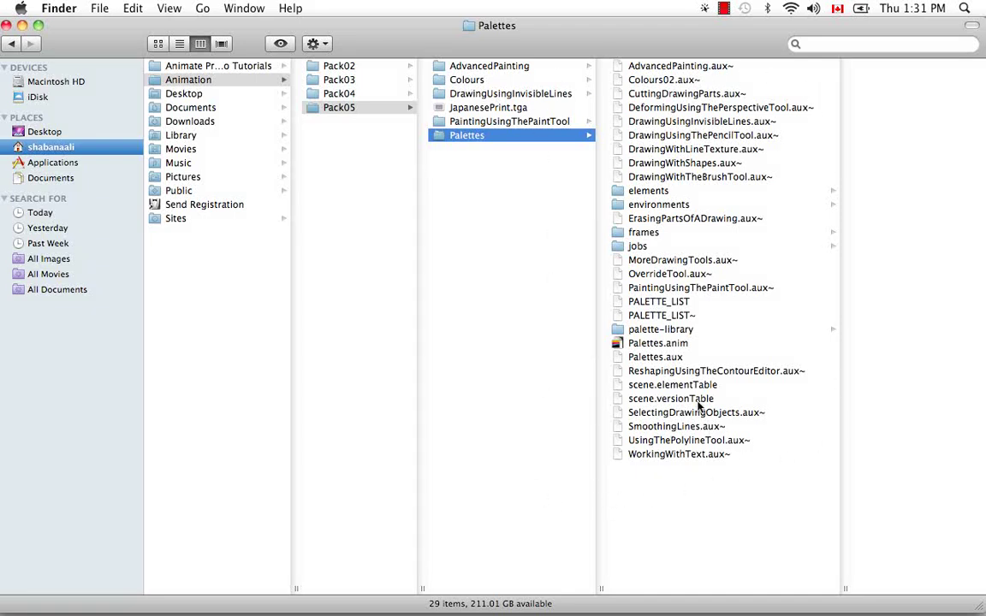
- Look inside the palette-library folder, then minimize the Finder window
click(660, 330)
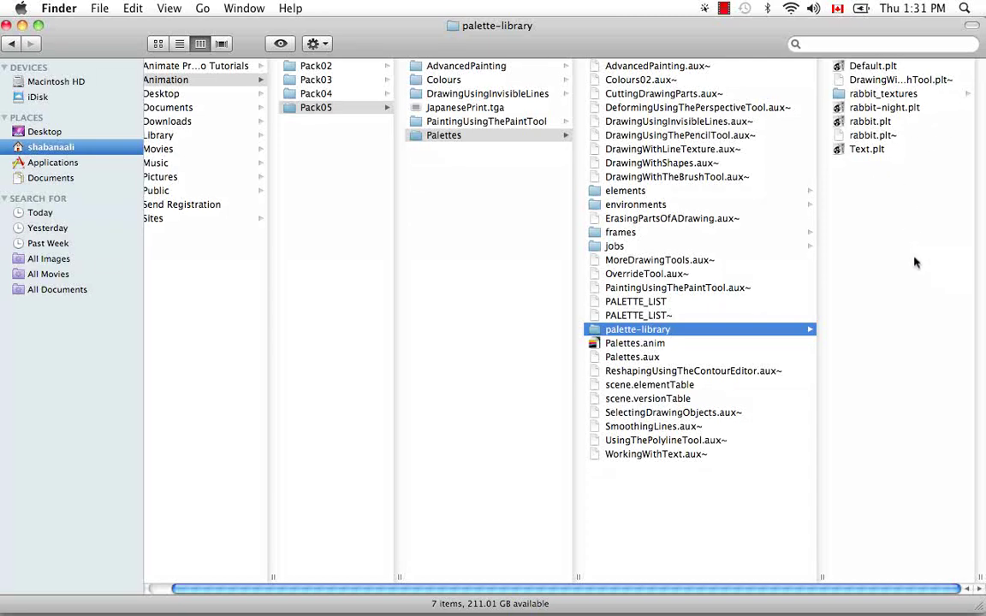
click(22, 26)
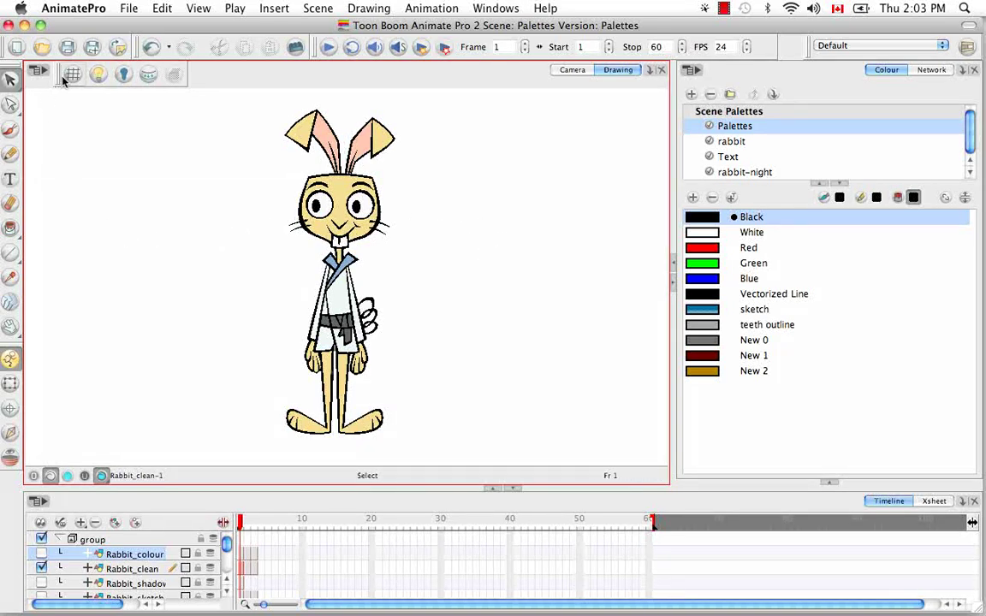
- Enable Advanced Palette Lists on the Advanced tab of AnimatePro Preferences
click(87, 10)
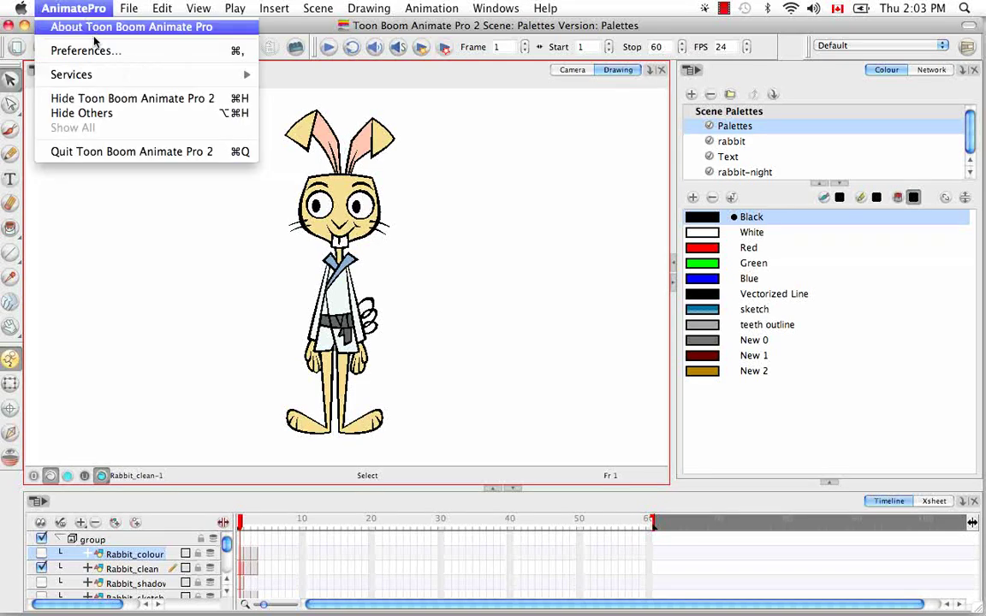
click(86, 50)
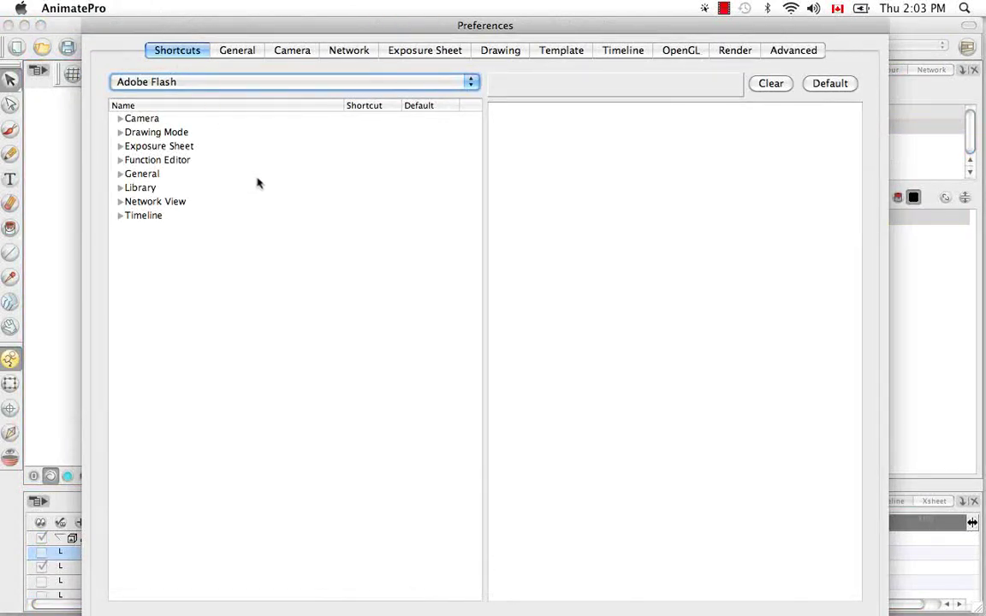
click(803, 53)
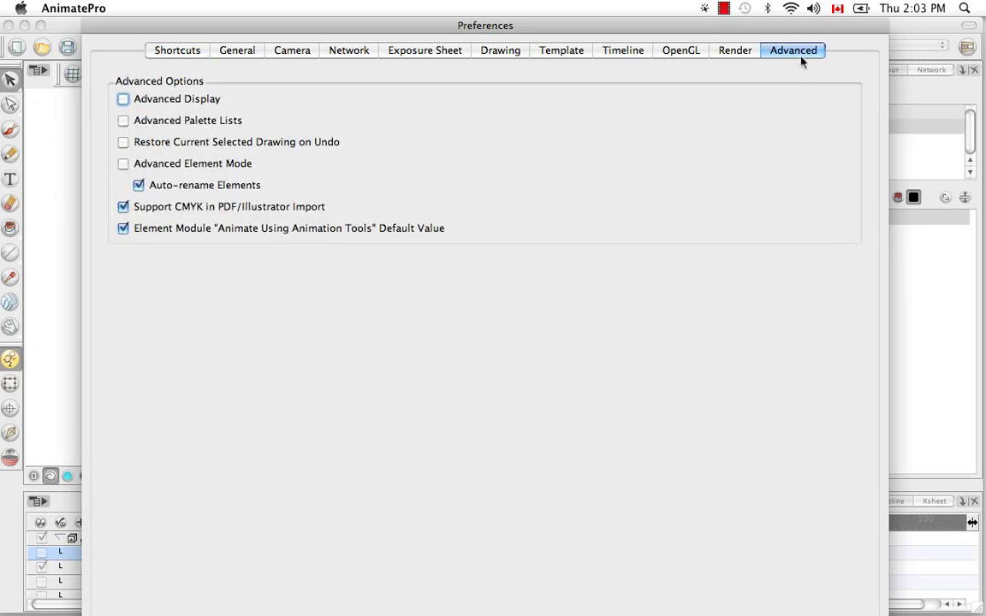
click(123, 121)
key(Return)
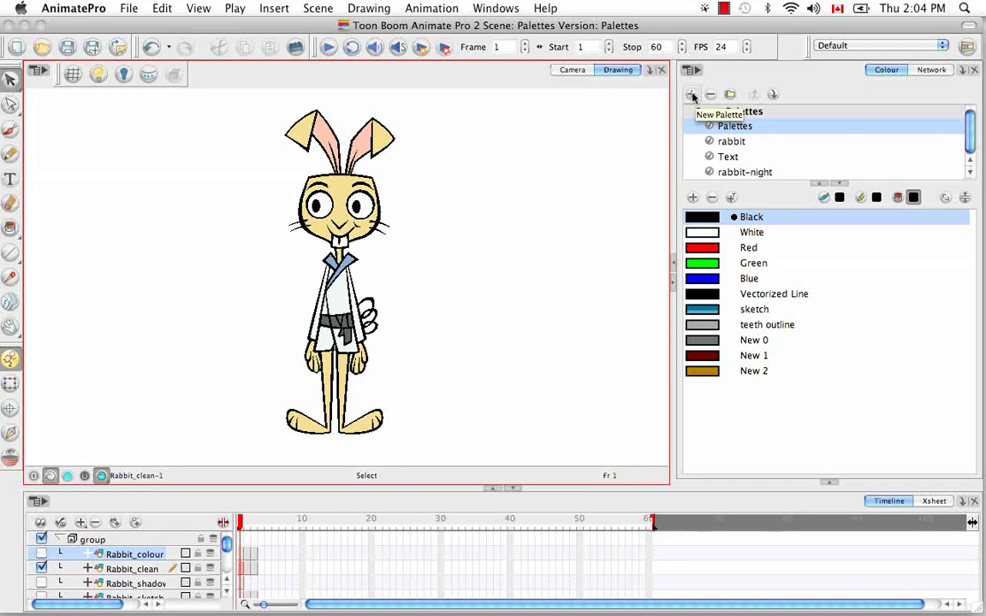
- Open the Create Palette dialog with the New Palette (+) button above Scene Palettes
click(692, 96)
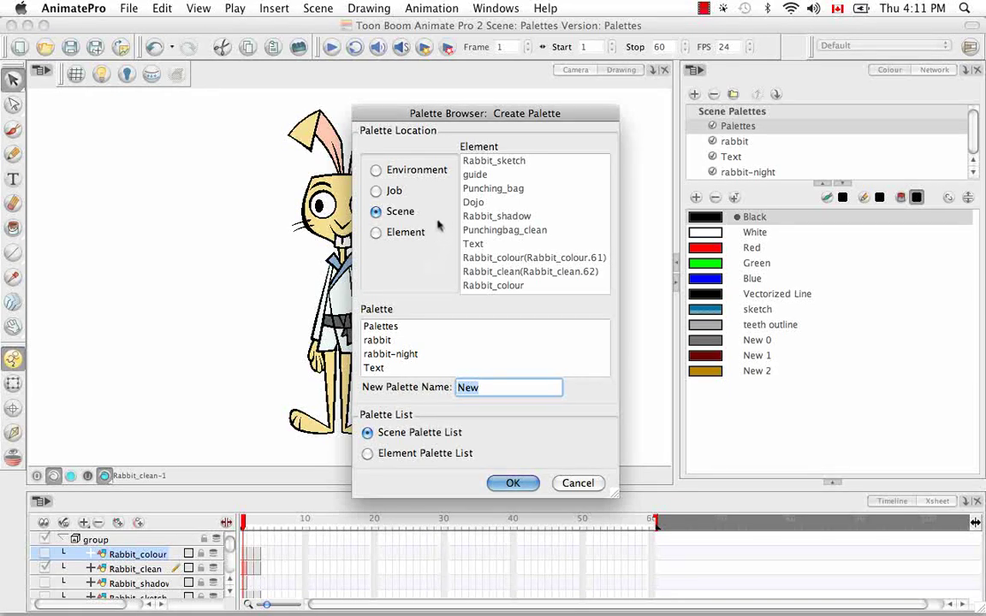
- Change the new palette's storage location from Scene to Element
click(377, 232)
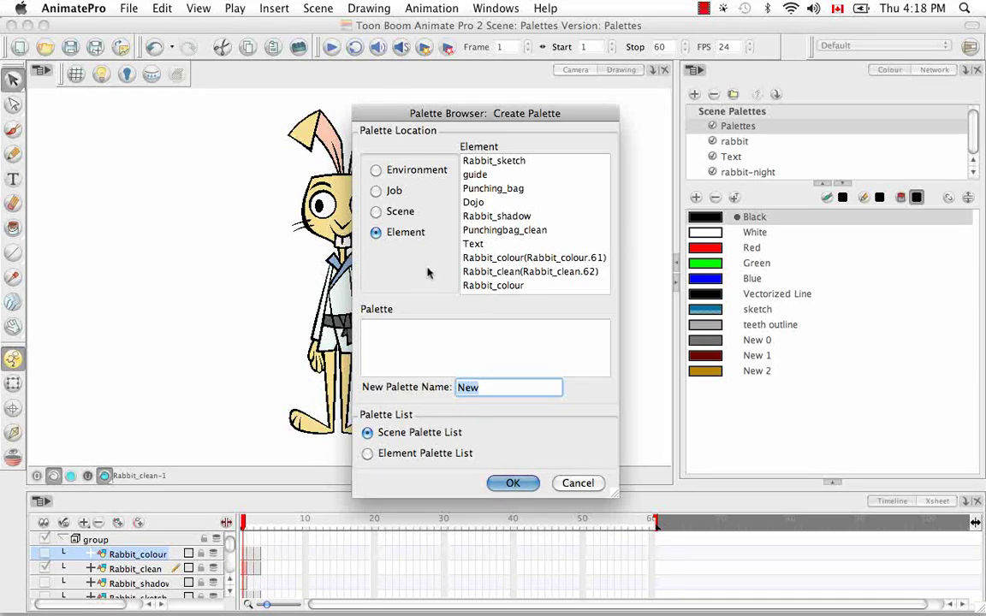
- Choose Rabbit_clean as the element that will own the new palette
click(524, 272)
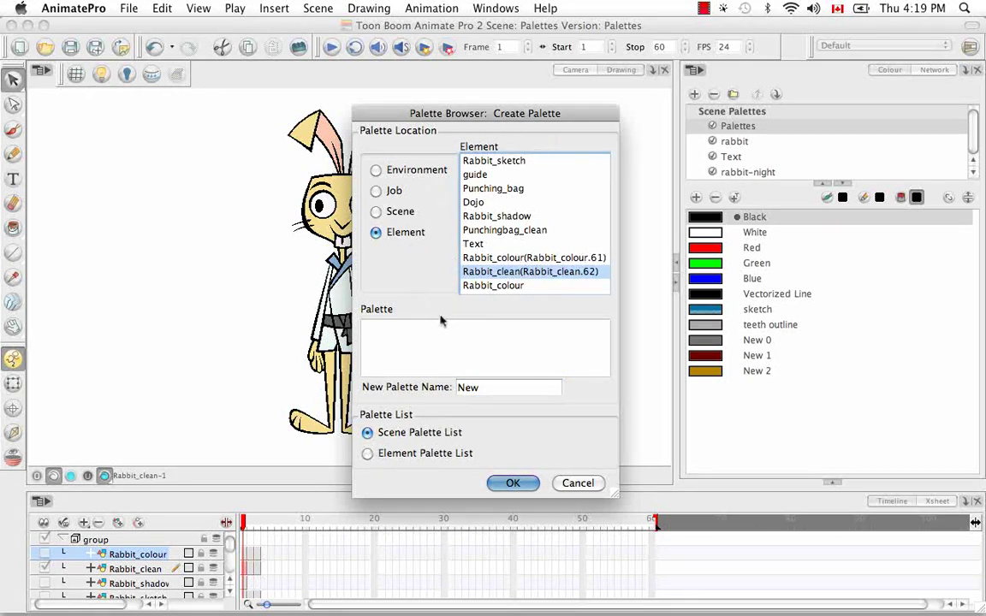
click(376, 212)
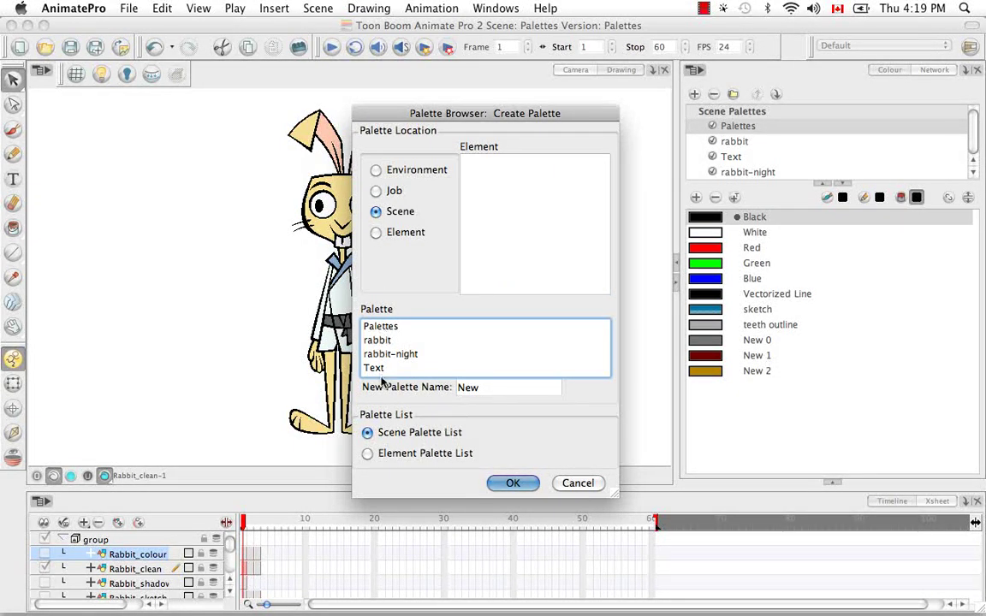
click(377, 233)
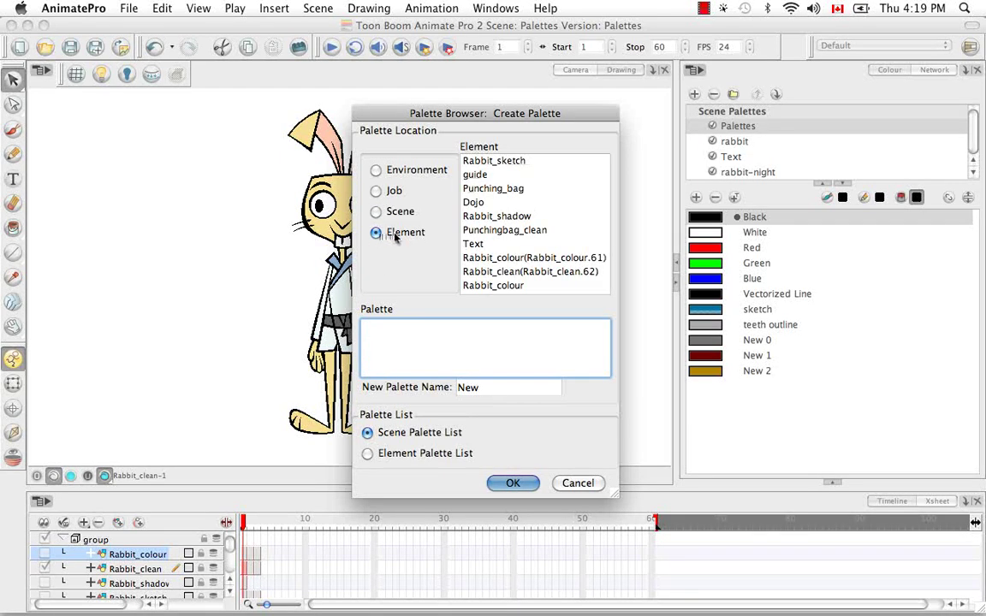
click(499, 272)
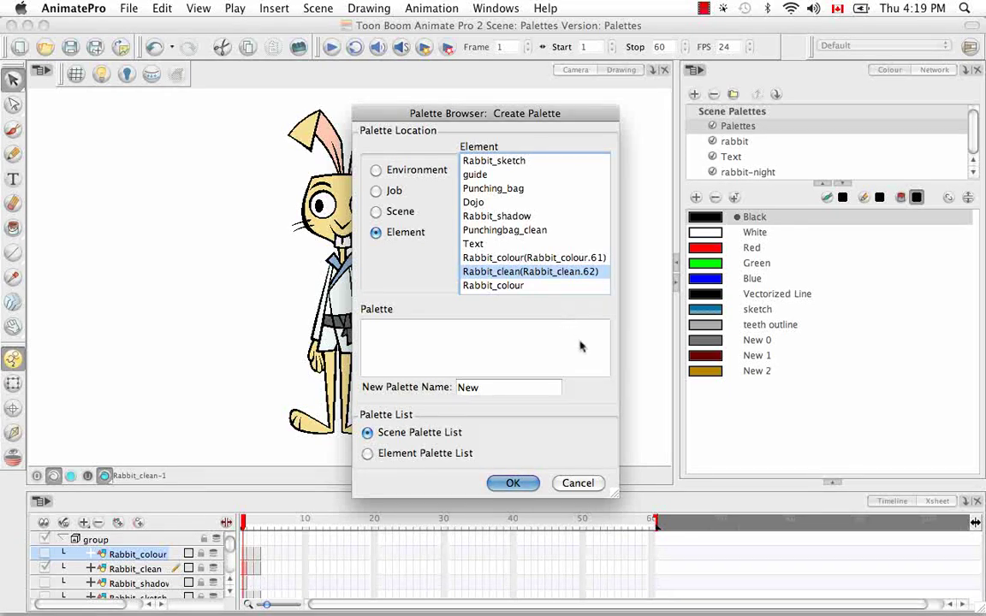
- Name the palette 'Example' and store it in the Element Palette List
key(Tab)
key(BackSpace)
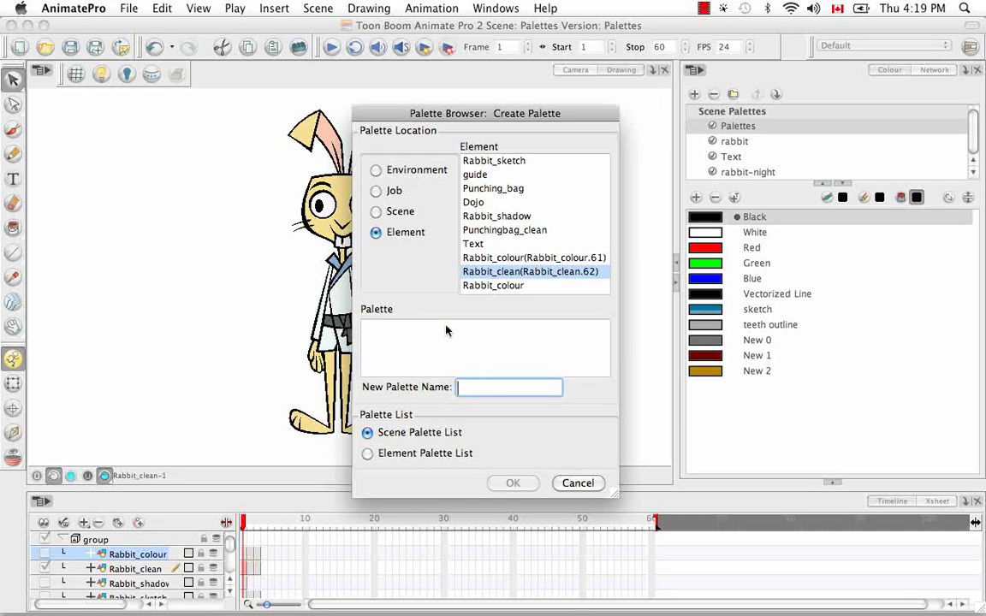
text(Example)
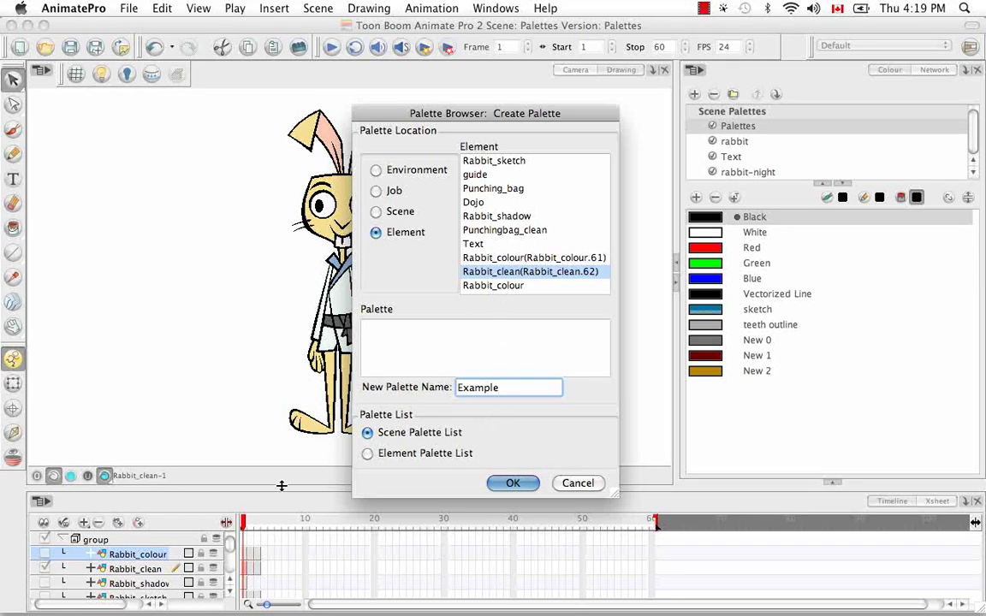
mouse_move(227, 526)
click(368, 454)
- Confirm creation of the Example element palette and select the Rabbit_clean layer
click(513, 484)
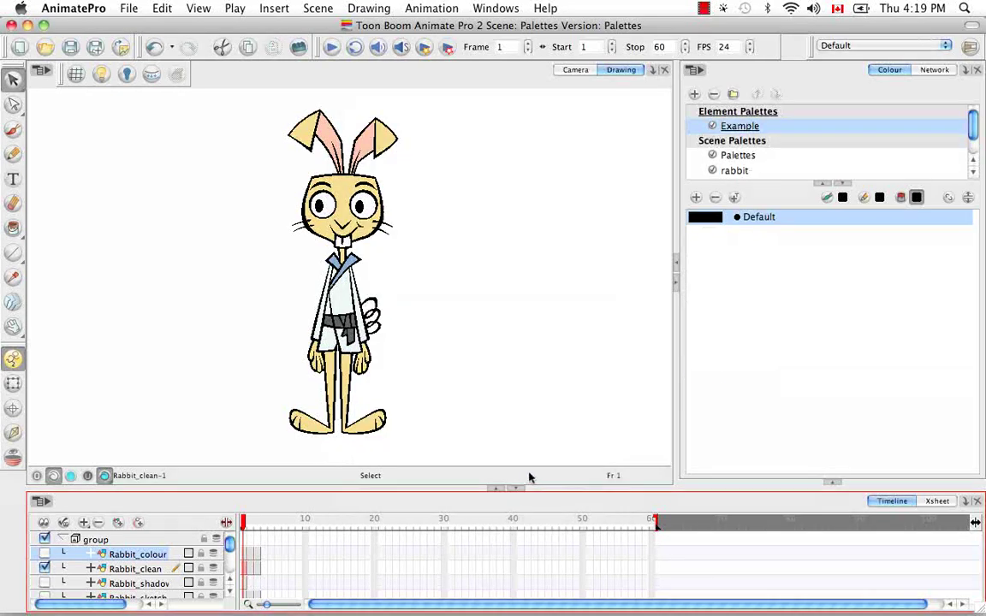
click(166, 570)
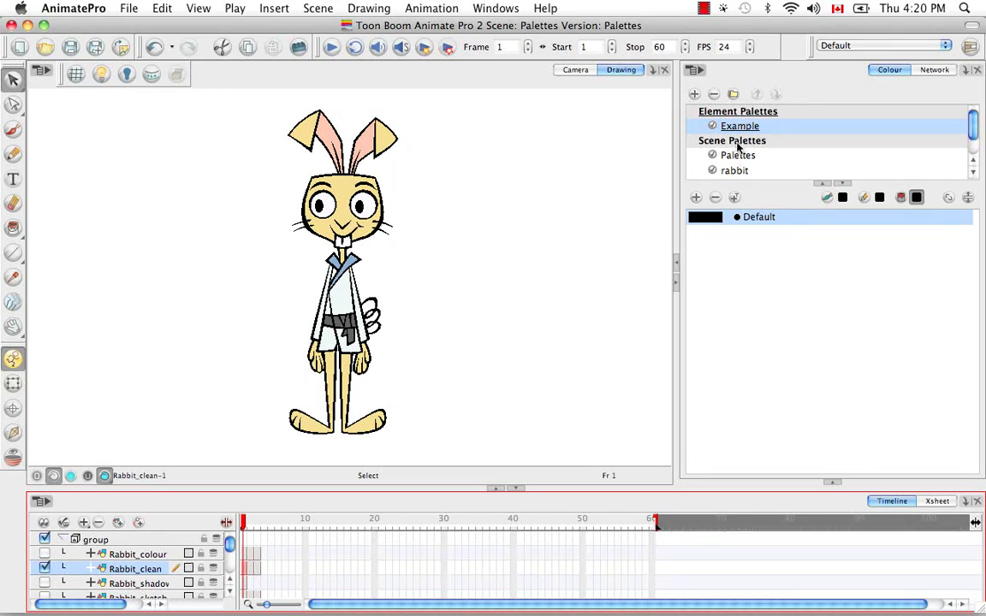
mouse_move(972, 124)
mouse_down()
mouse_move(971, 147)
mouse_move(970, 121)
mouse_up()
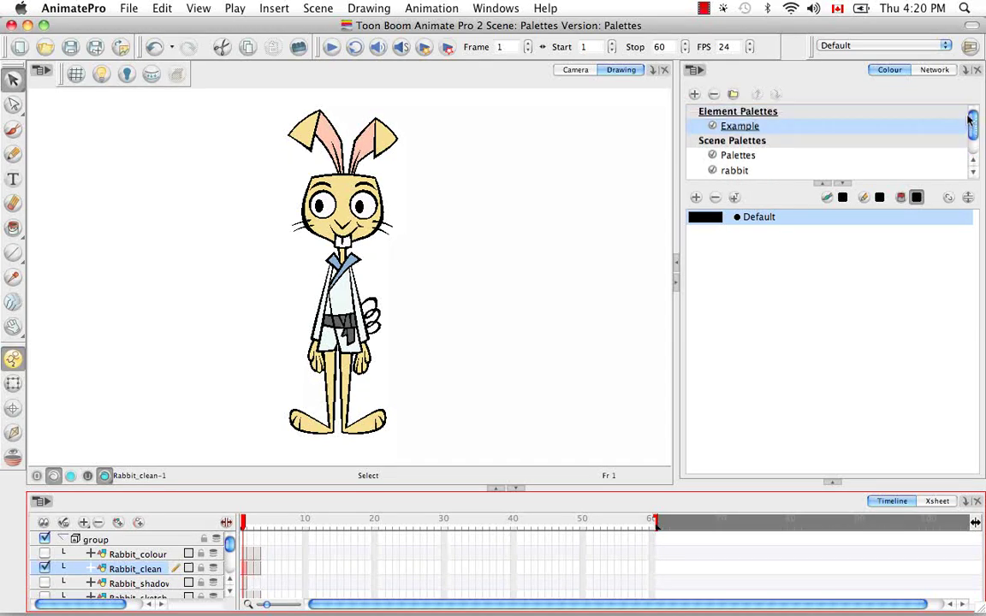
- Switch between the Rabbit_colour and Rabbit_clean layers to compare their palette lists
click(143, 558)
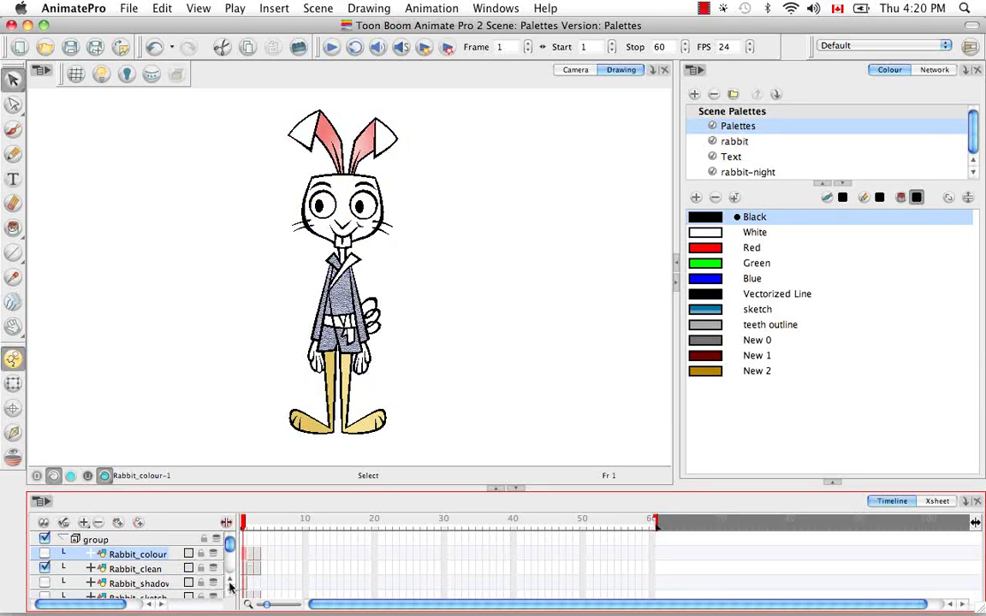
click(158, 569)
click(157, 555)
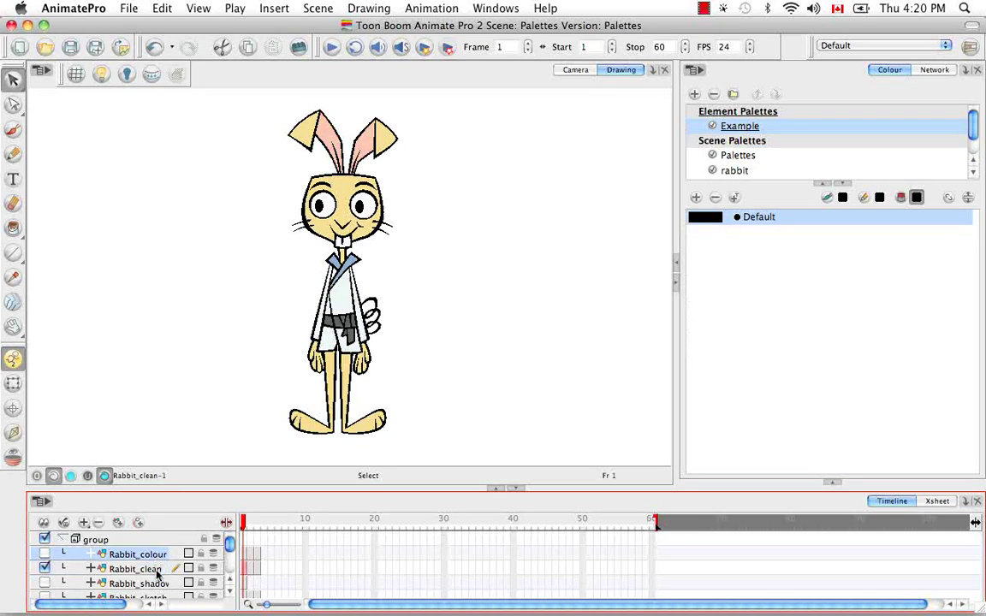
click(158, 570)
click(238, 554)
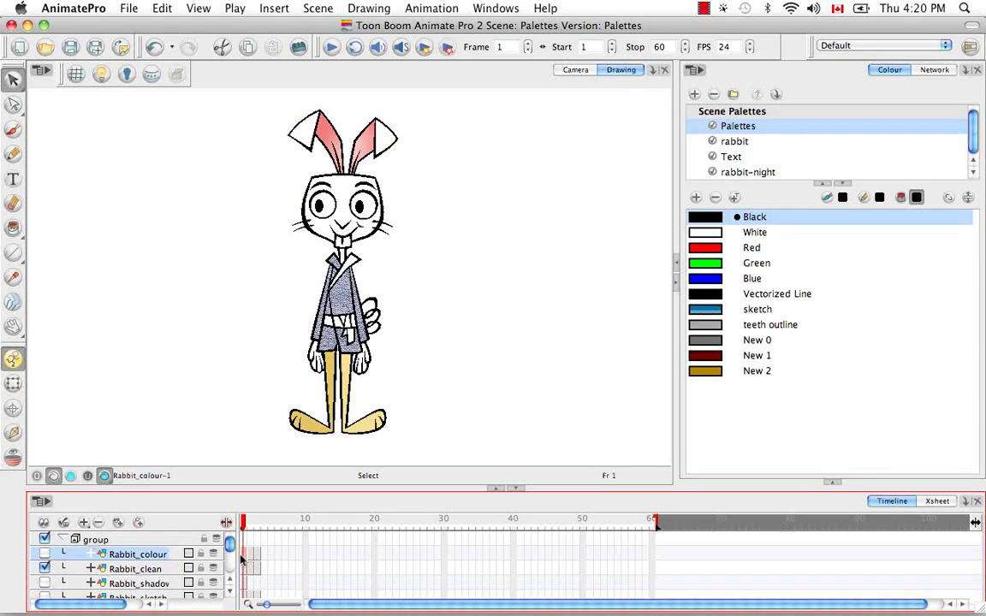
click(139, 569)
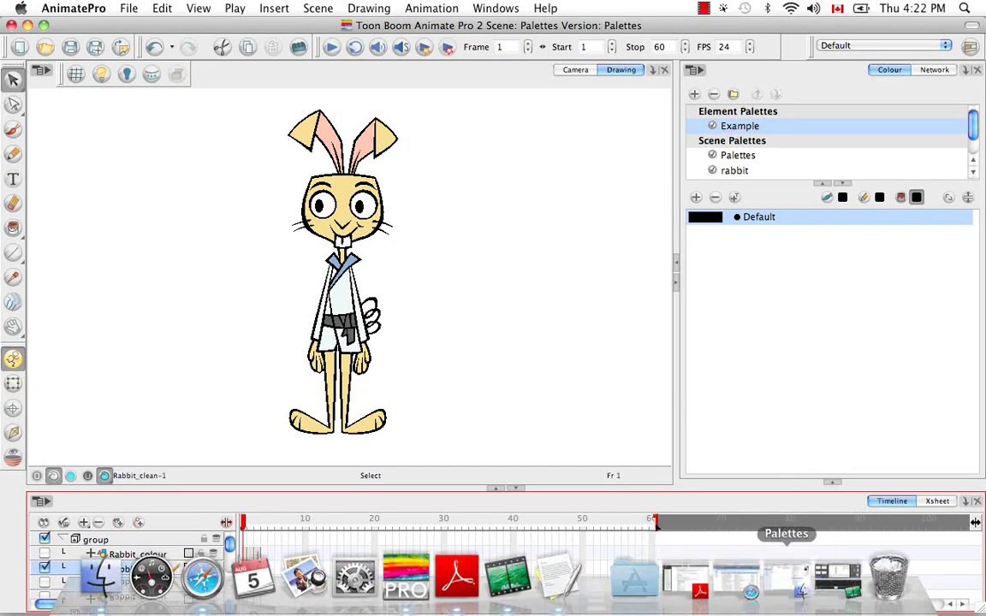
click(787, 582)
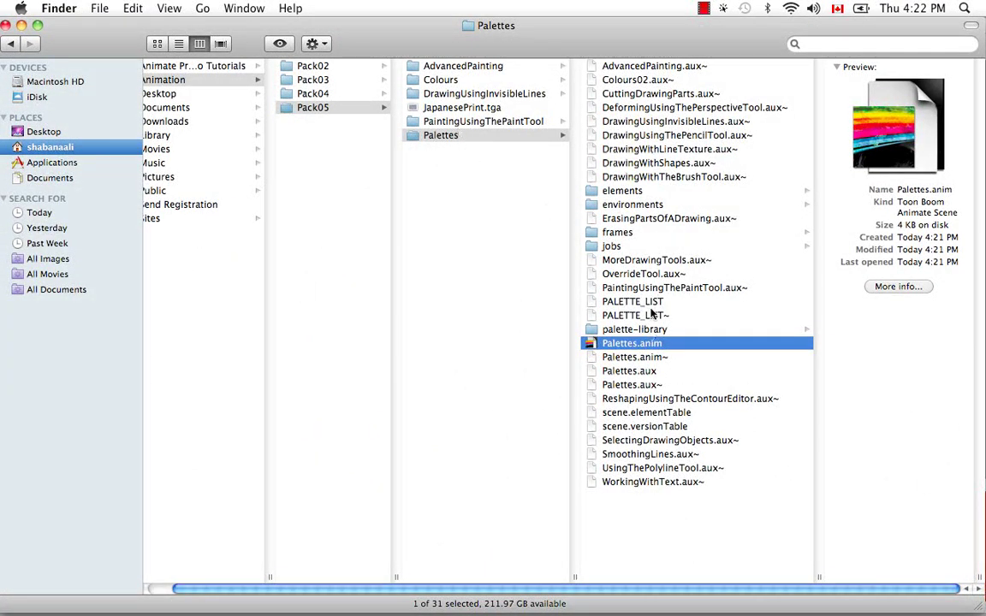
click(631, 193)
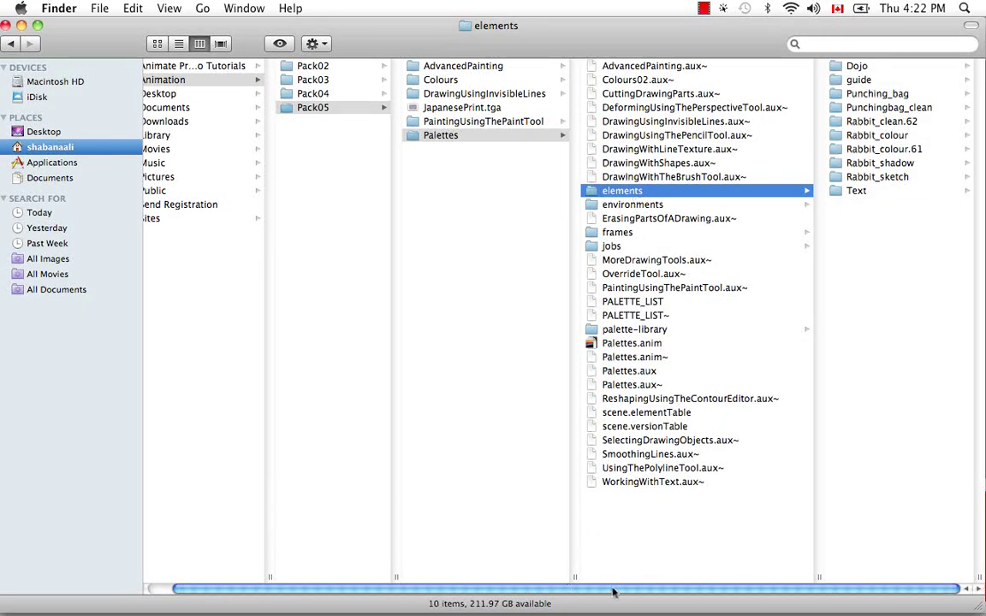
click(902, 125)
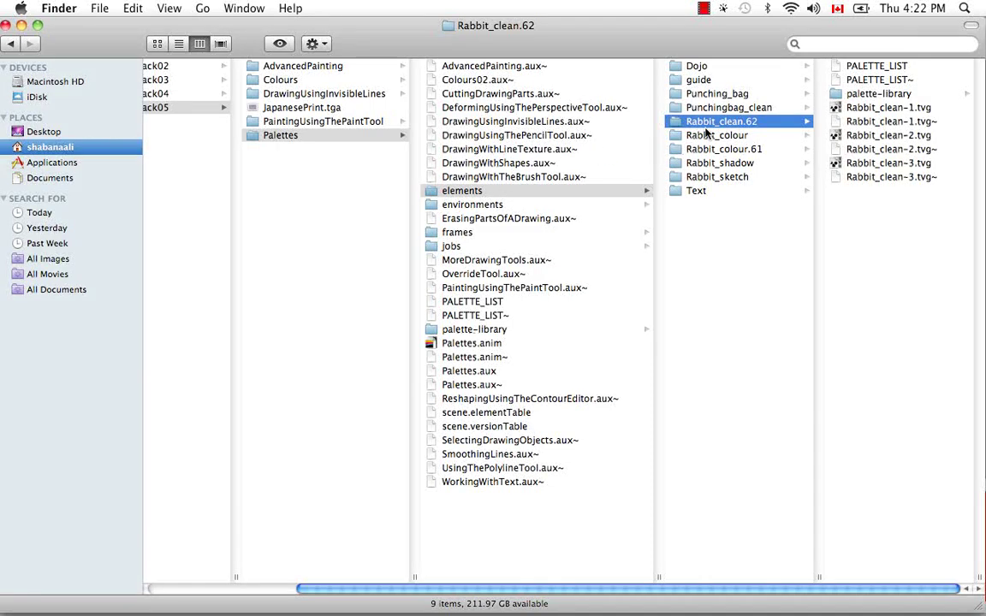
click(894, 96)
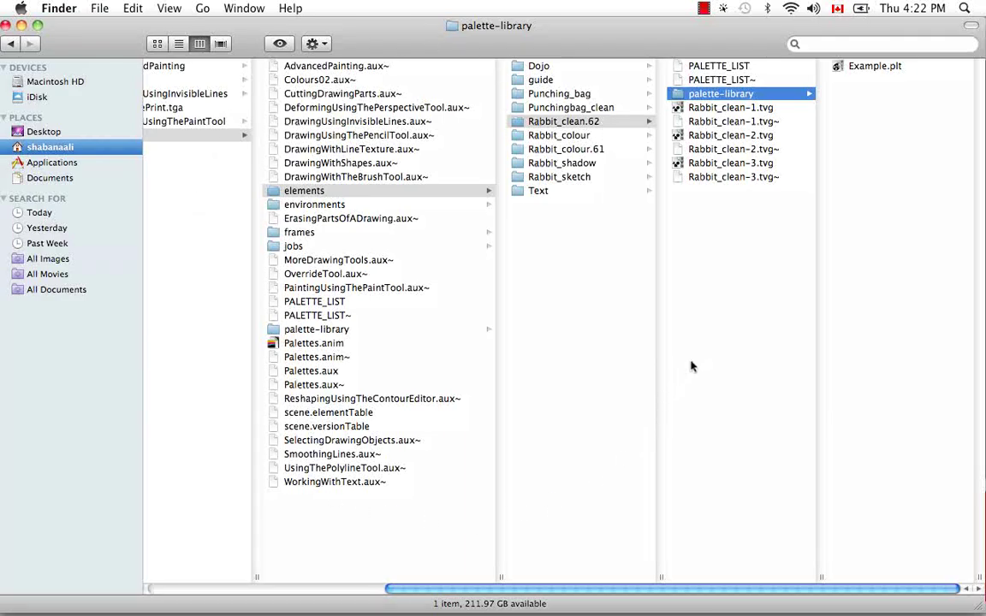
click(22, 26)
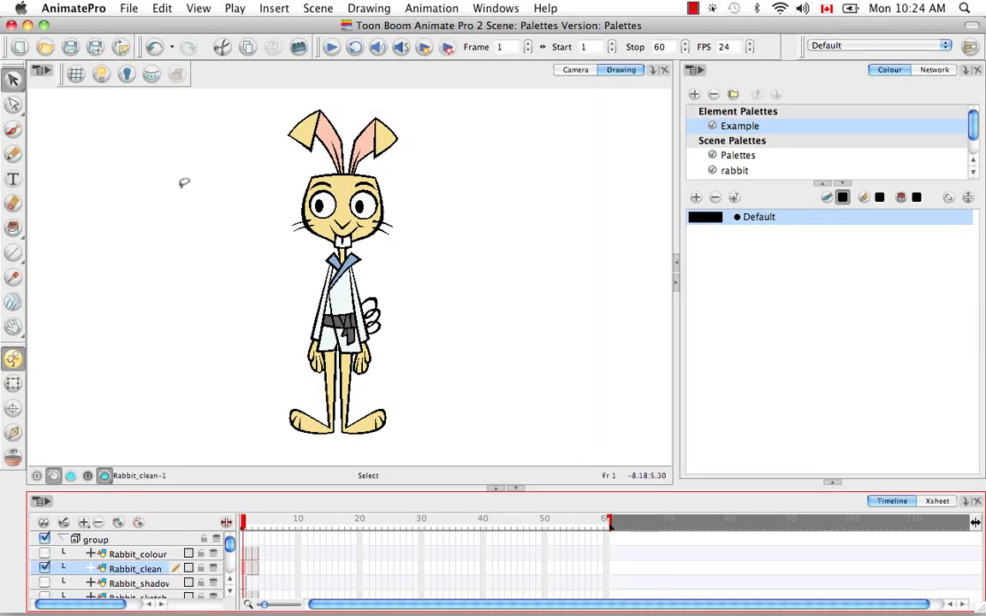
- Review the Advanced preferences, then start a new palette with the default name New
click(101, 14)
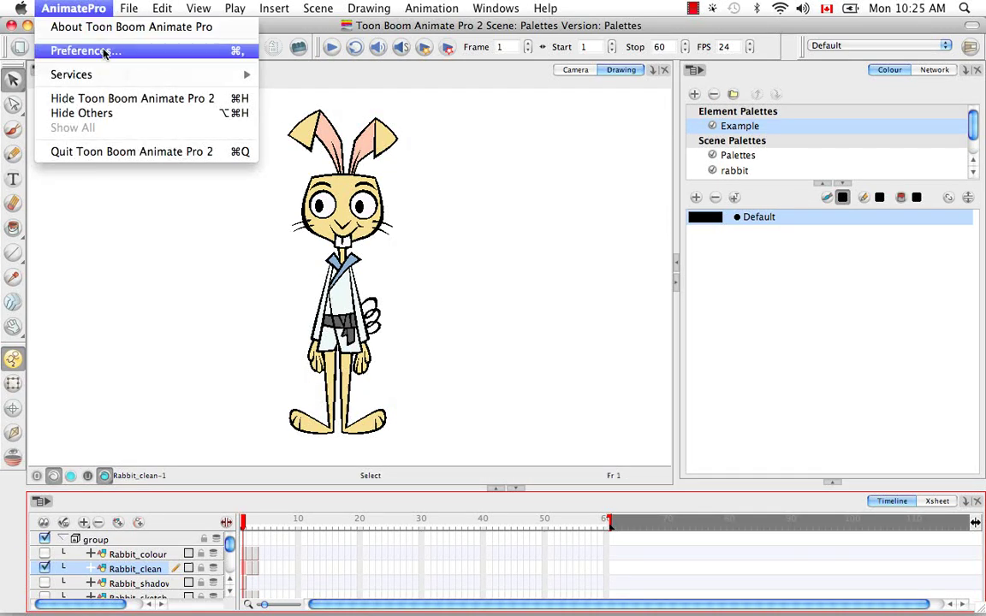
click(103, 50)
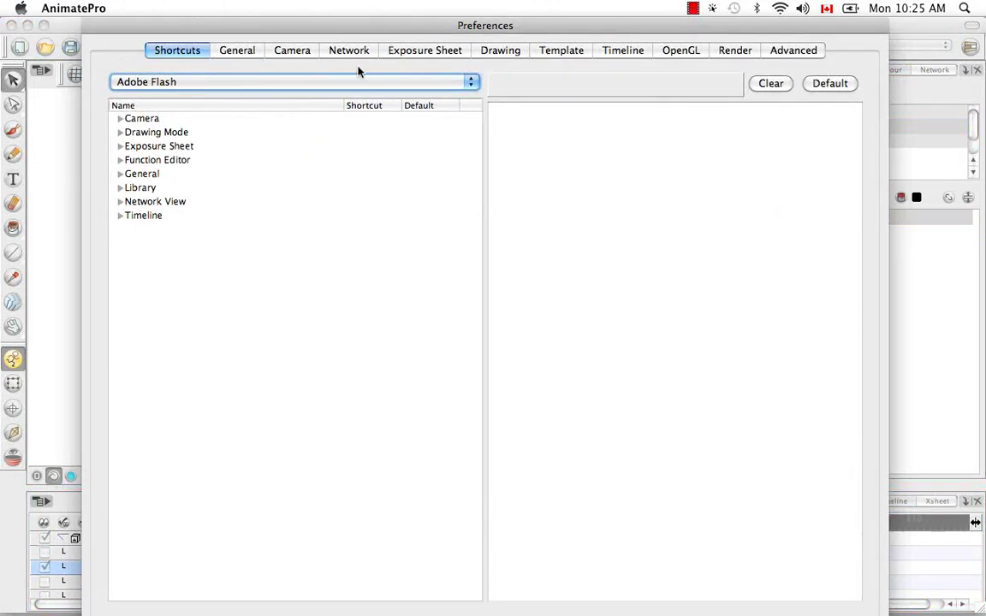
click(797, 51)
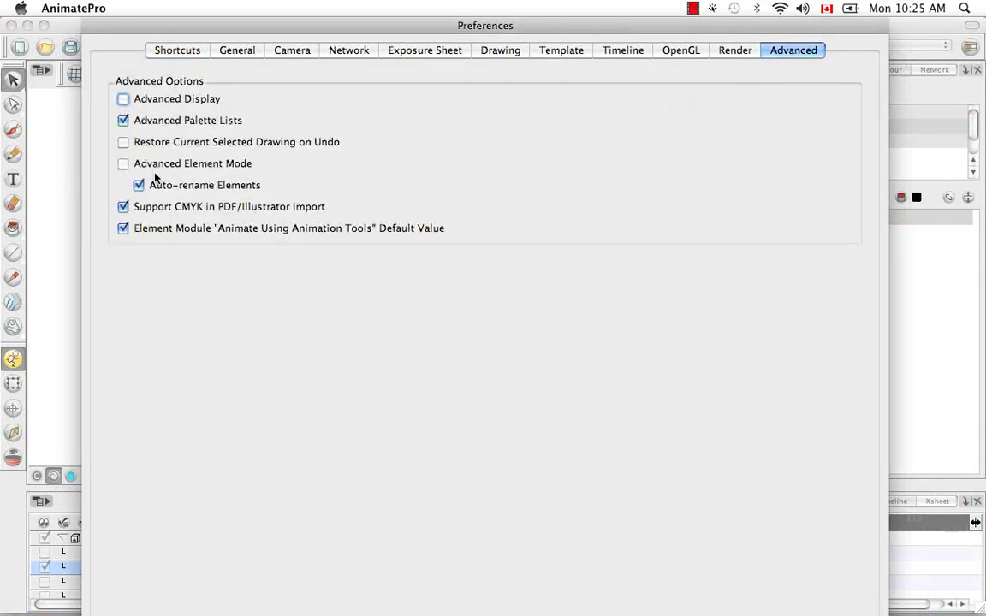
key(Return)
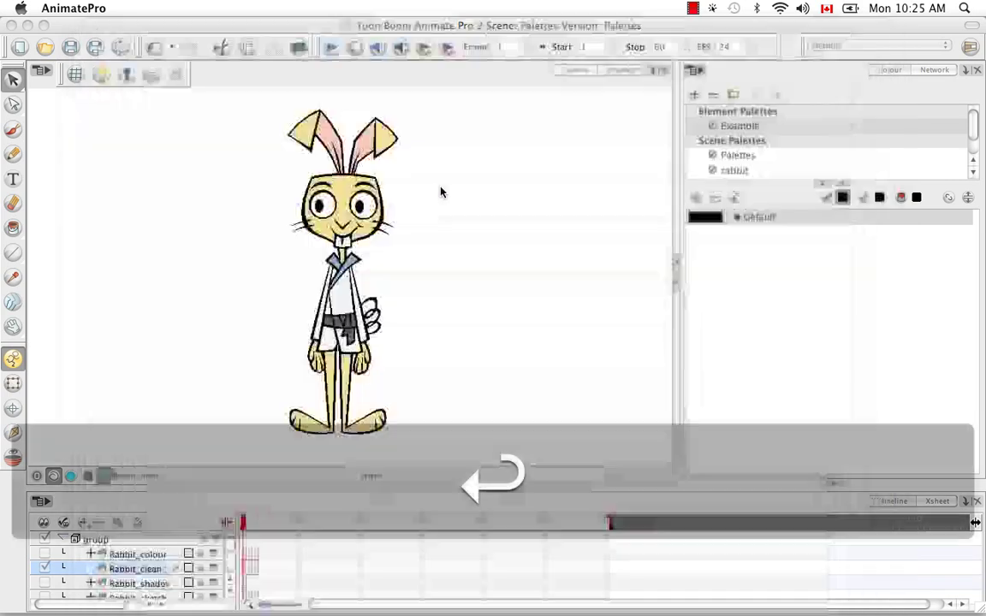
click(693, 96)
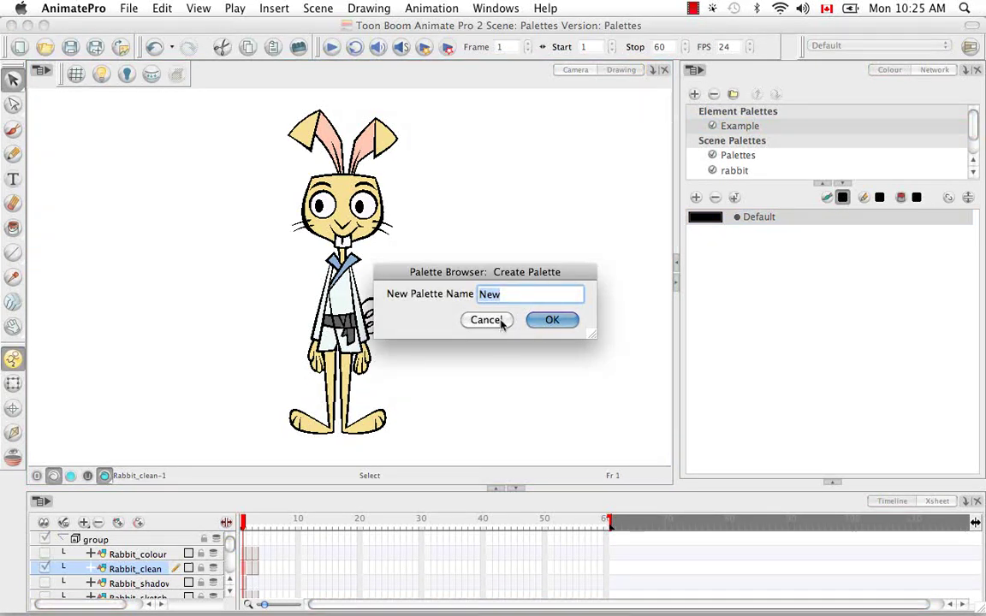
- Cancel the new palette, select the Palettes scene palette and dismiss its context-menu Rename unchanged
click(503, 320)
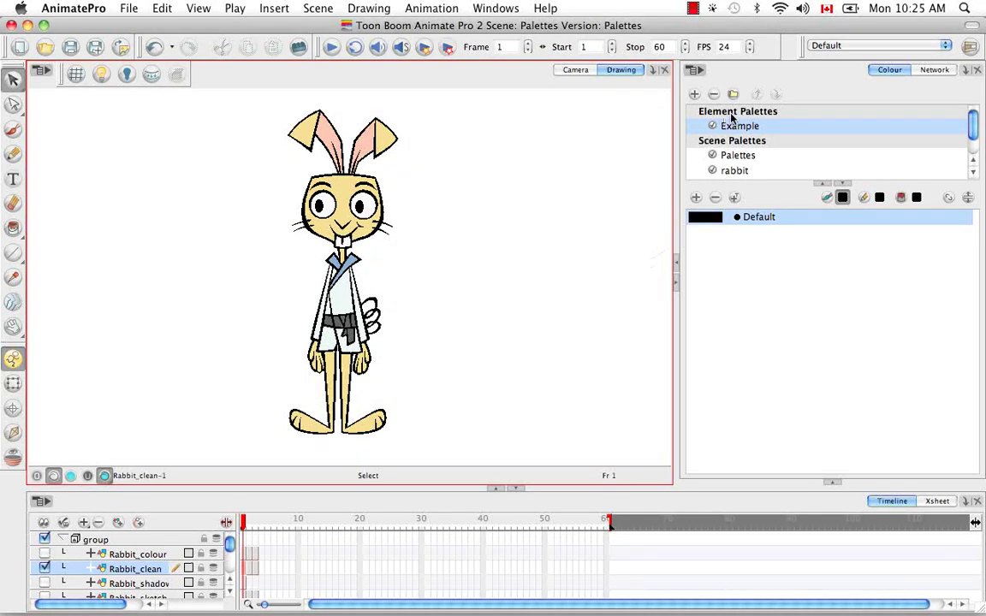
click(741, 158)
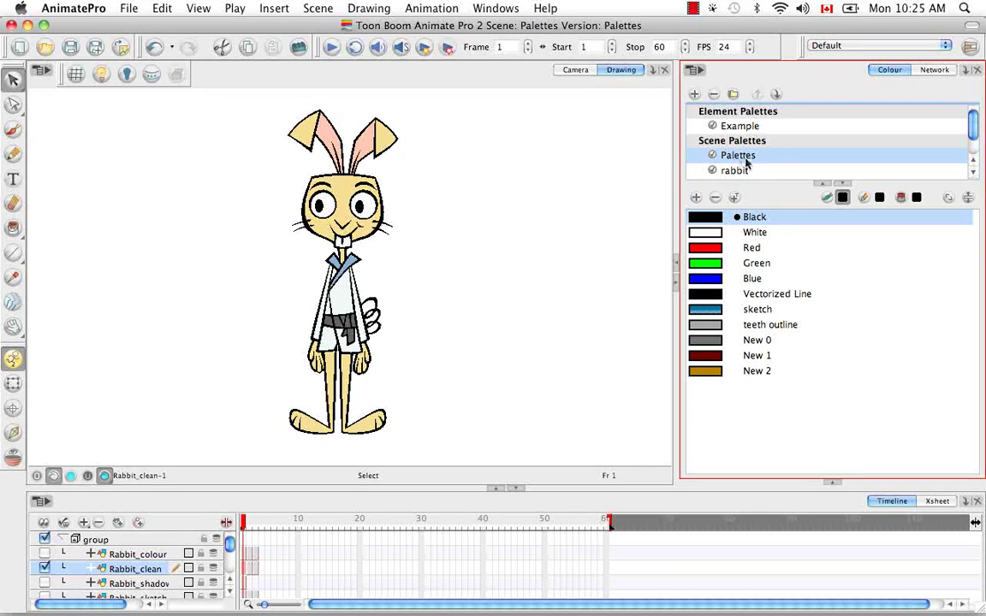
right_click(746, 159)
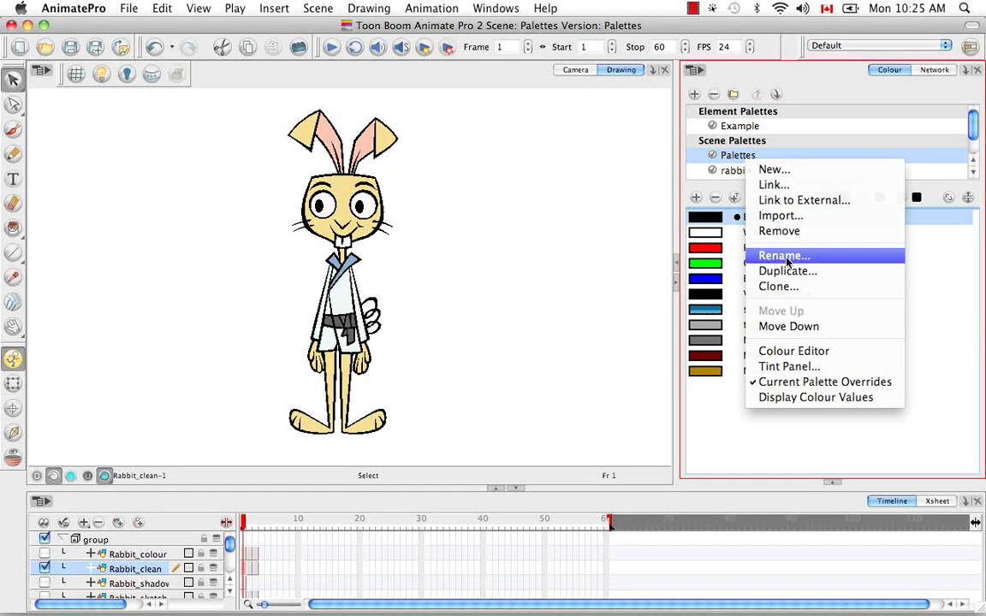
click(844, 260)
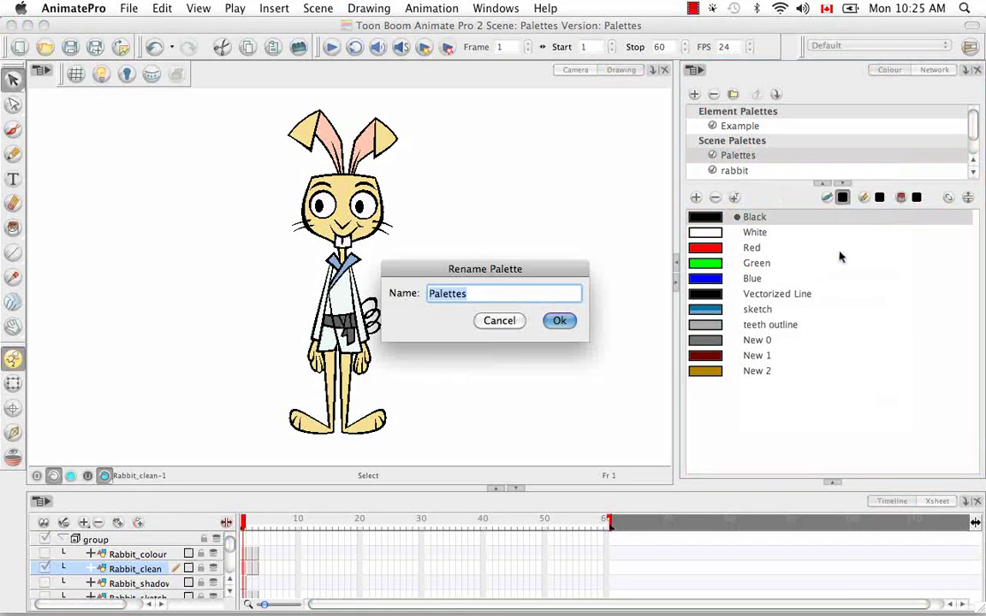
click(558, 322)
- Open Rename from the Colour panel menu and close it without changing the name Palettes
click(698, 72)
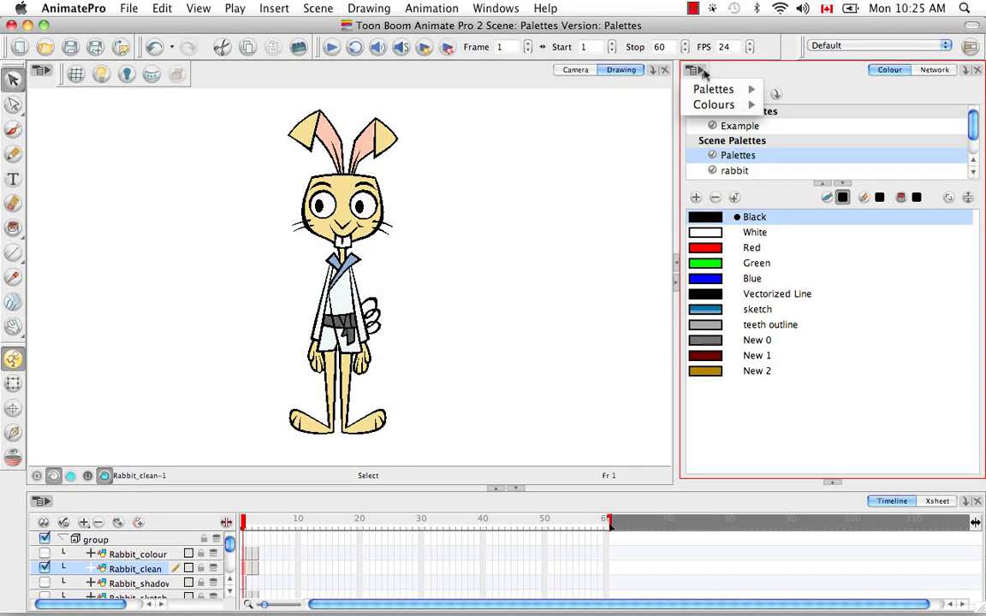
mouse_move(732, 90)
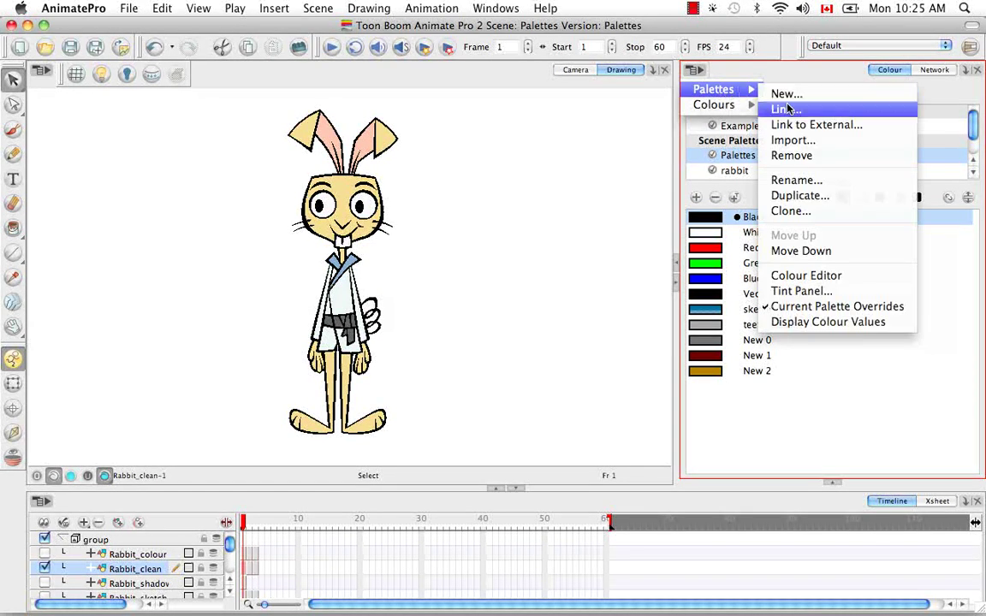
click(800, 181)
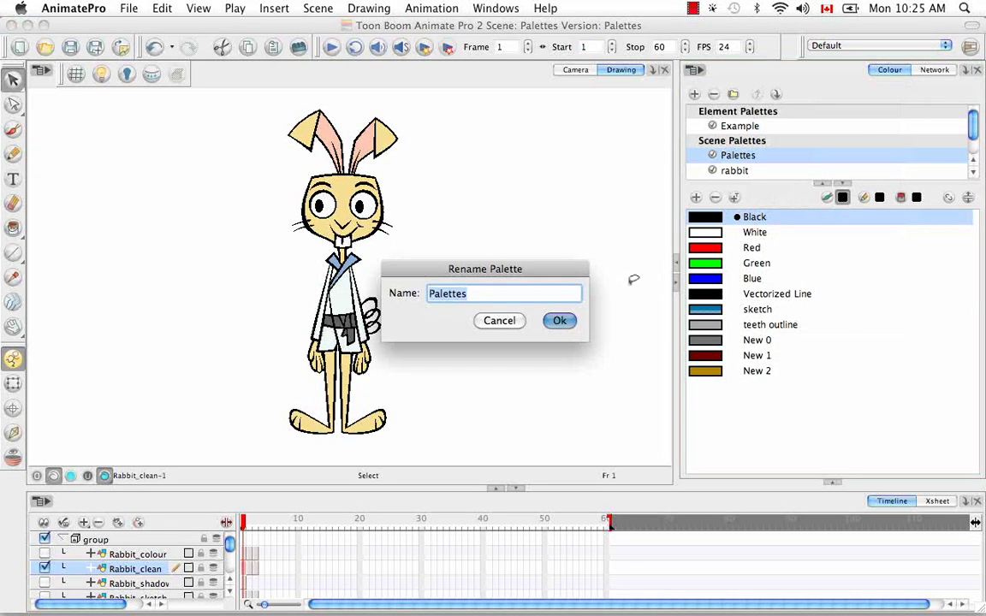
click(503, 321)
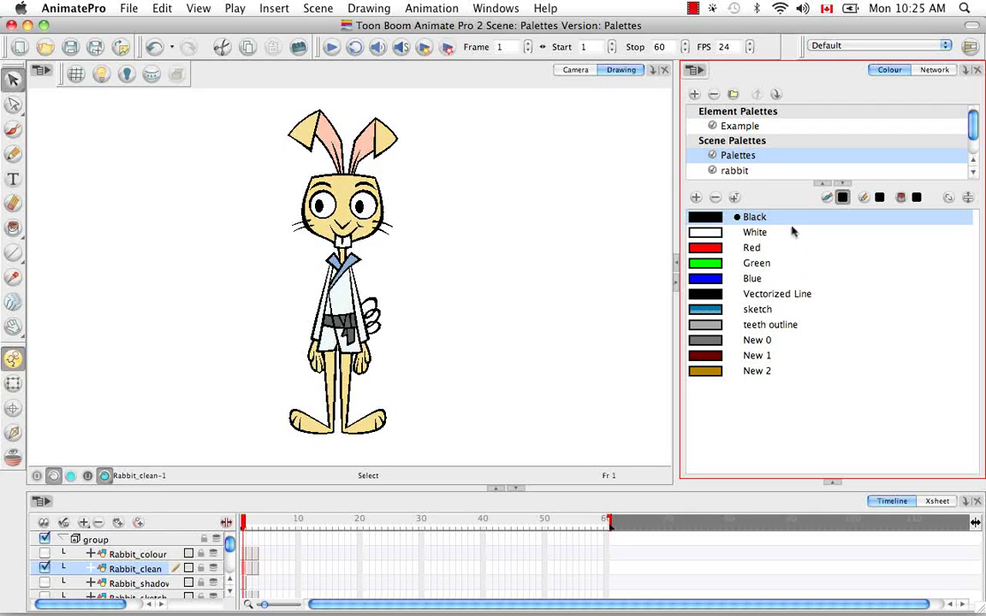
drag(972, 131, 974, 151)
- Copy the rabbit palette's Skin, Skin Outline, Ears, Nose, Nose Outline and Gi colours into Palettes
click(697, 141)
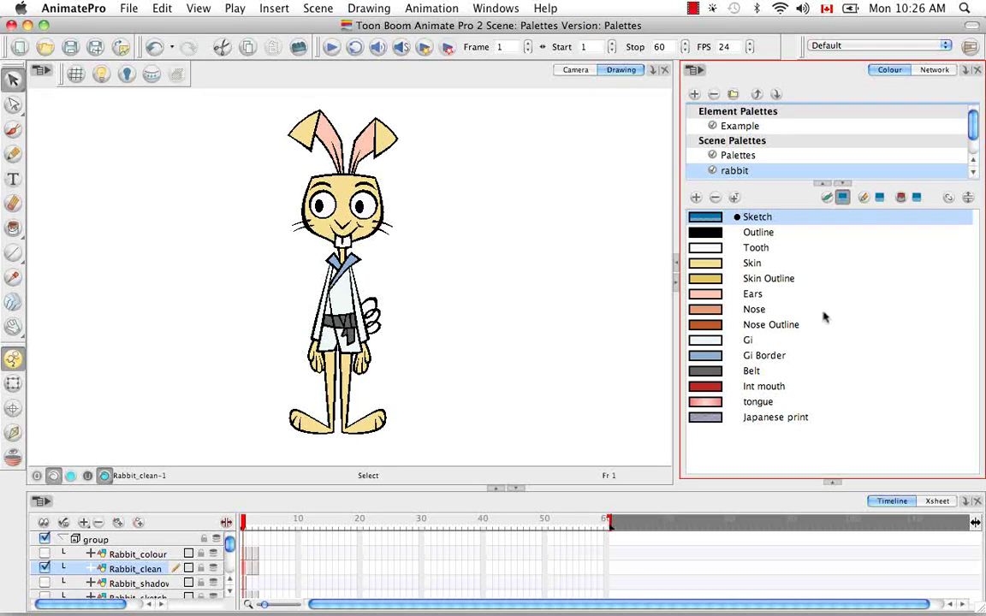
click(716, 267)
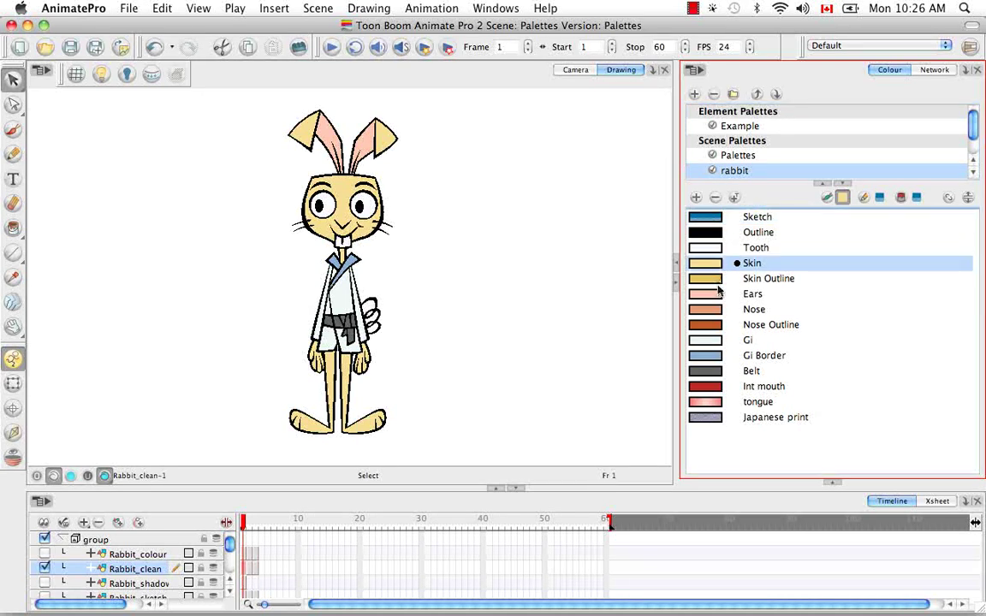
shift+click(710, 278)
shift+click(710, 294)
shift+click(710, 309)
shift+click(712, 325)
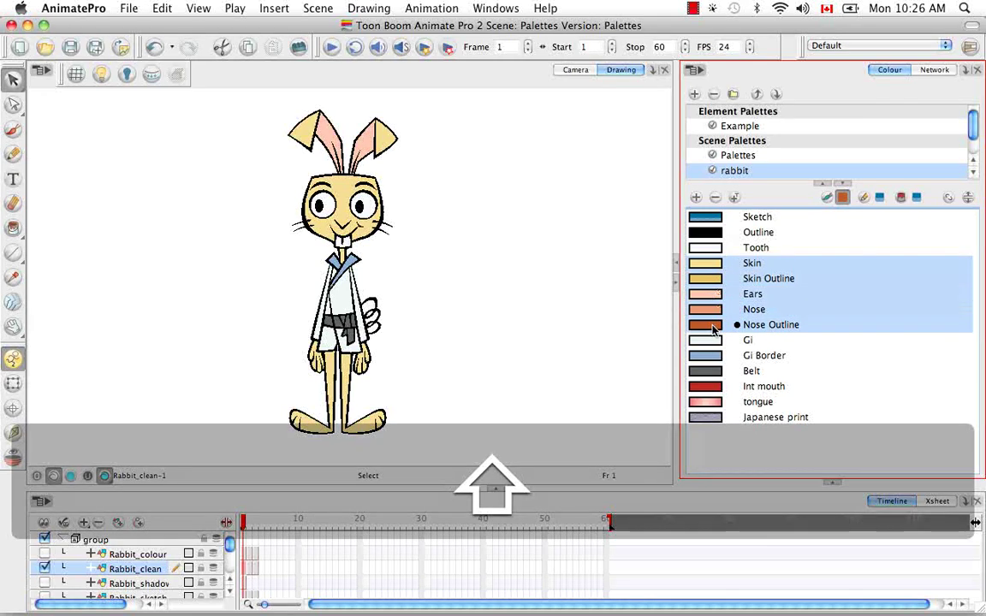
shift+click(711, 340)
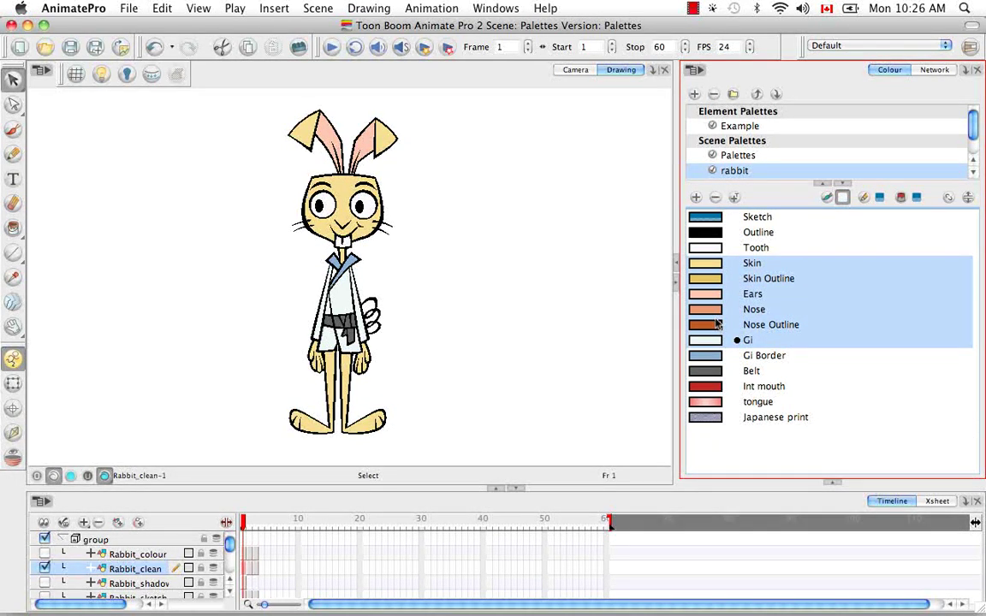
key(super+c)
click(730, 157)
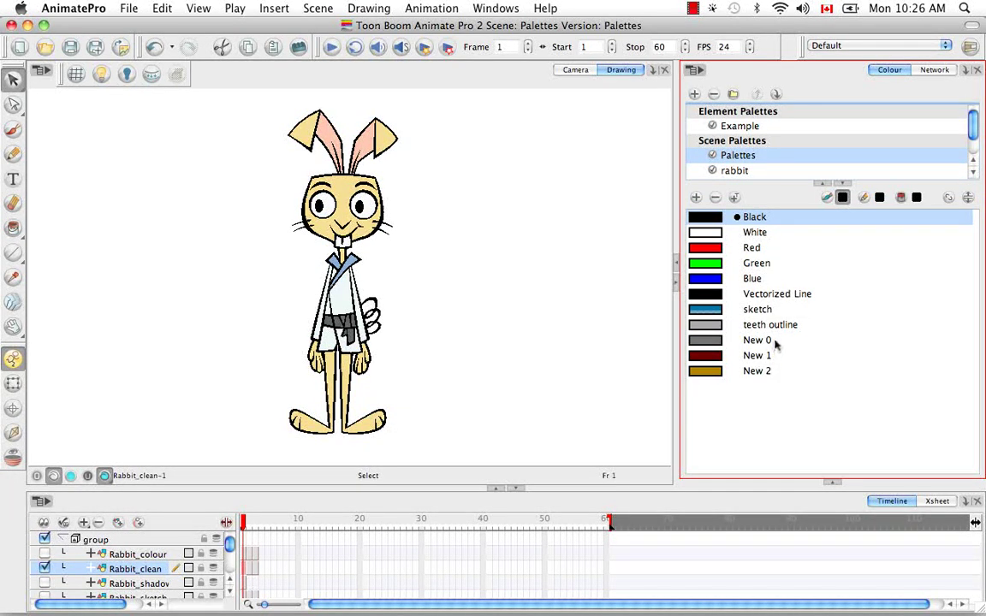
key(super+v)
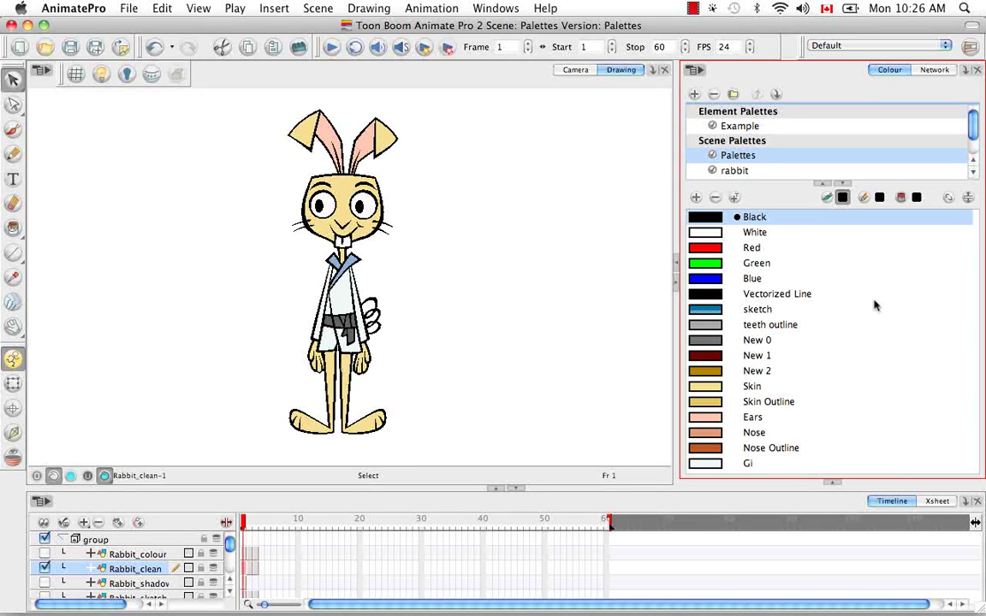
- Add colour New 0 to Palettes and copy the Text palette's orange Default colour into it
click(696, 196)
scroll(802, 453, down, 1)
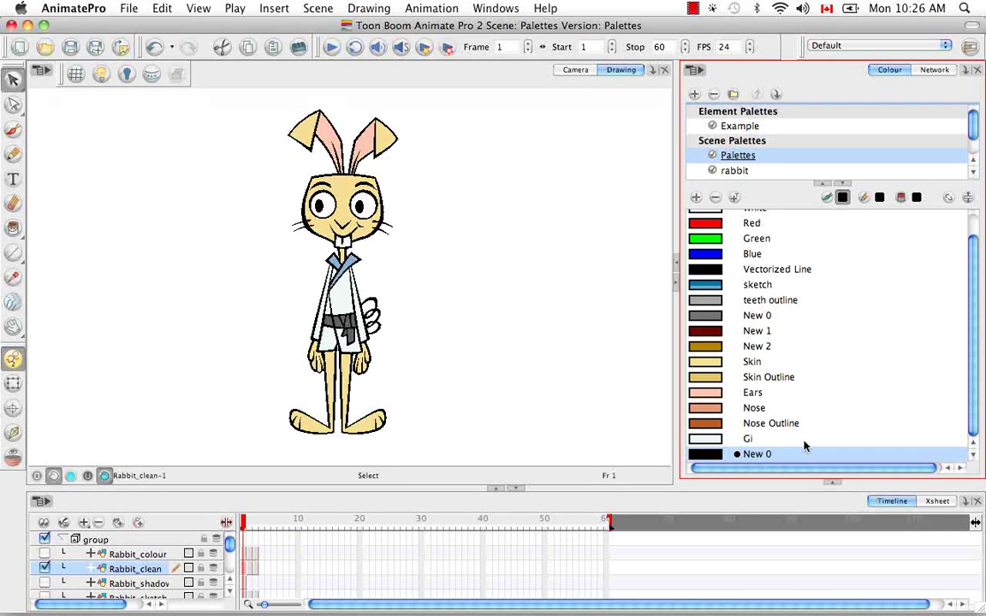
click(697, 70)
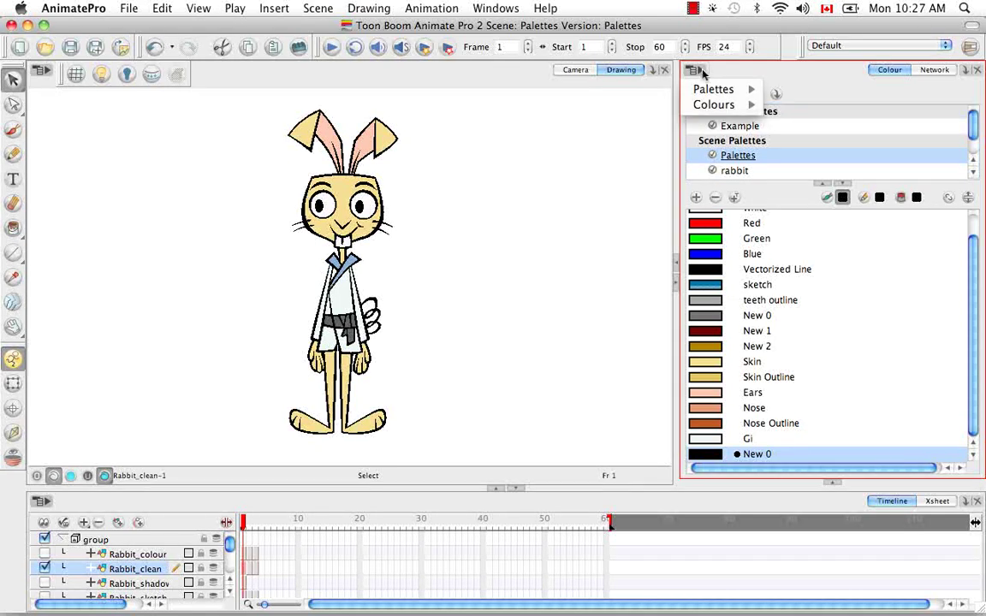
mouse_move(724, 108)
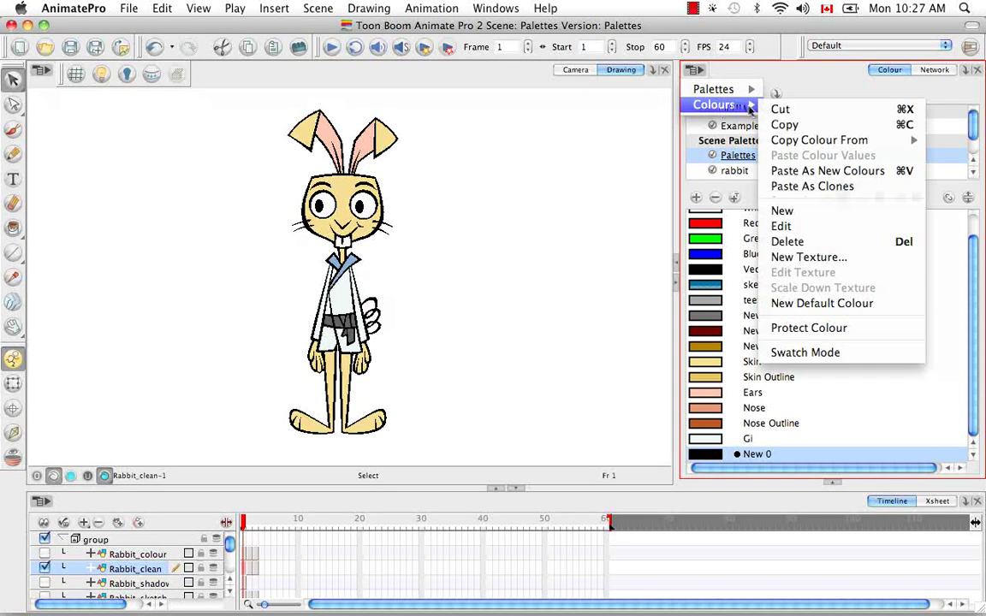
mouse_move(775, 143)
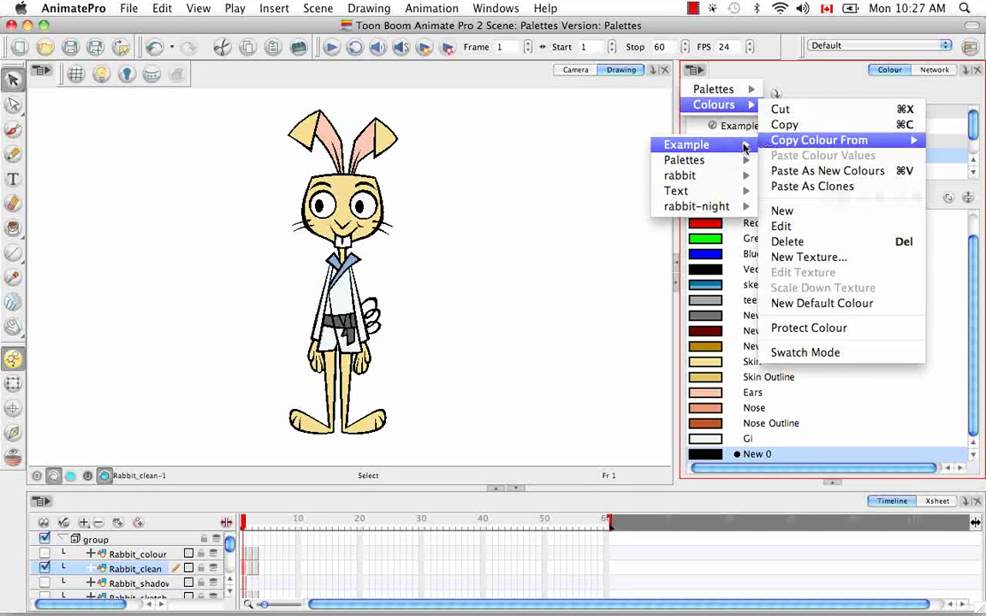
mouse_move(747, 162)
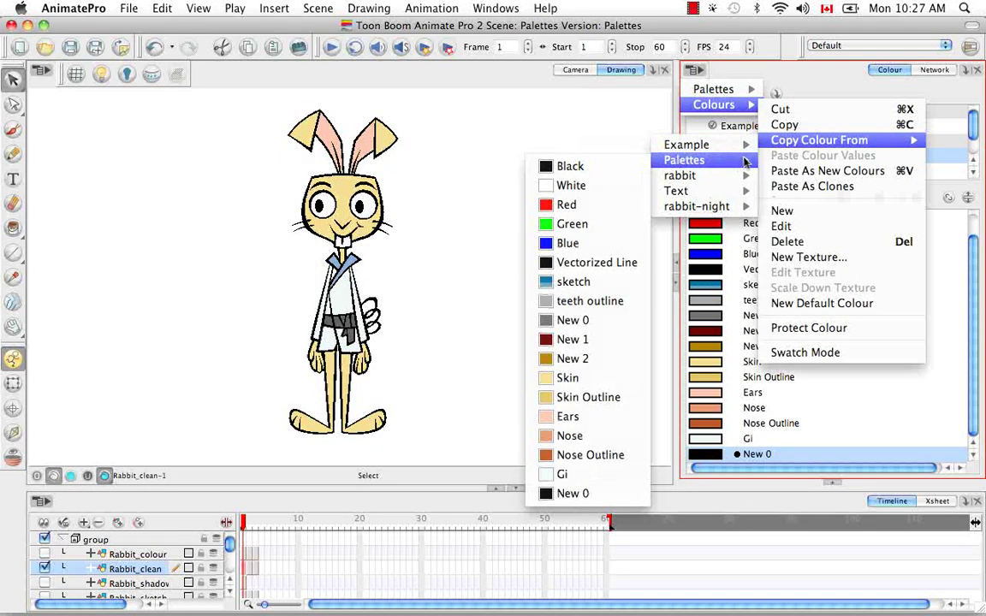
mouse_move(748, 181)
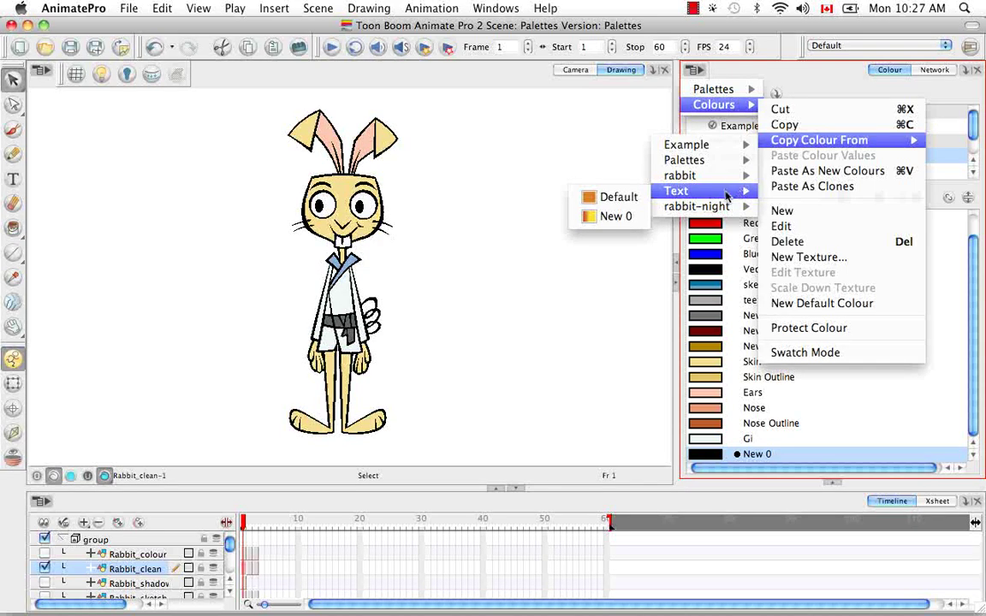
click(631, 204)
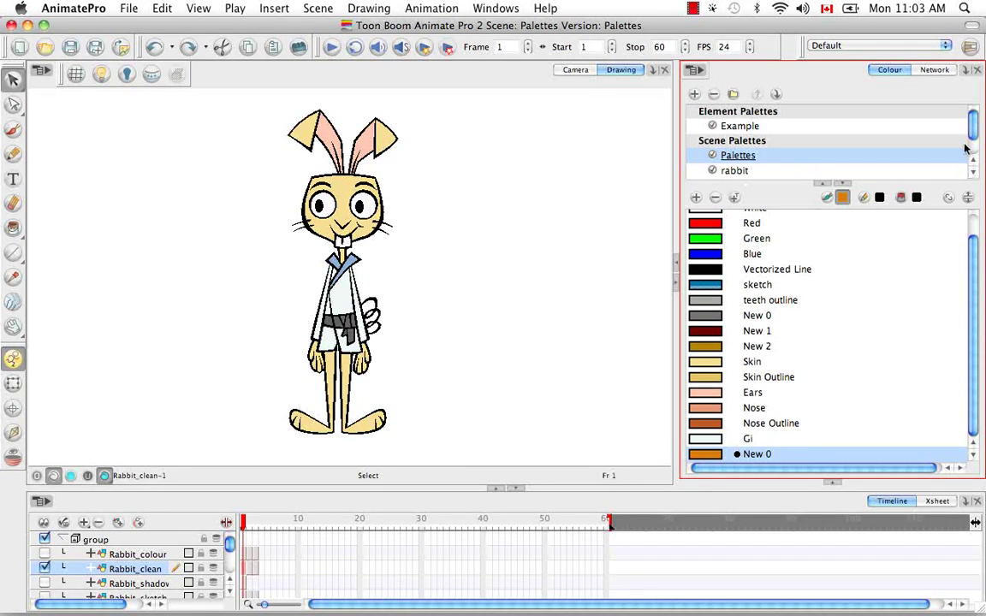
- Delete the Text palette, leaving Rabbit_clean's Example palette with its single Default swatch shown
drag(973, 131, 972, 142)
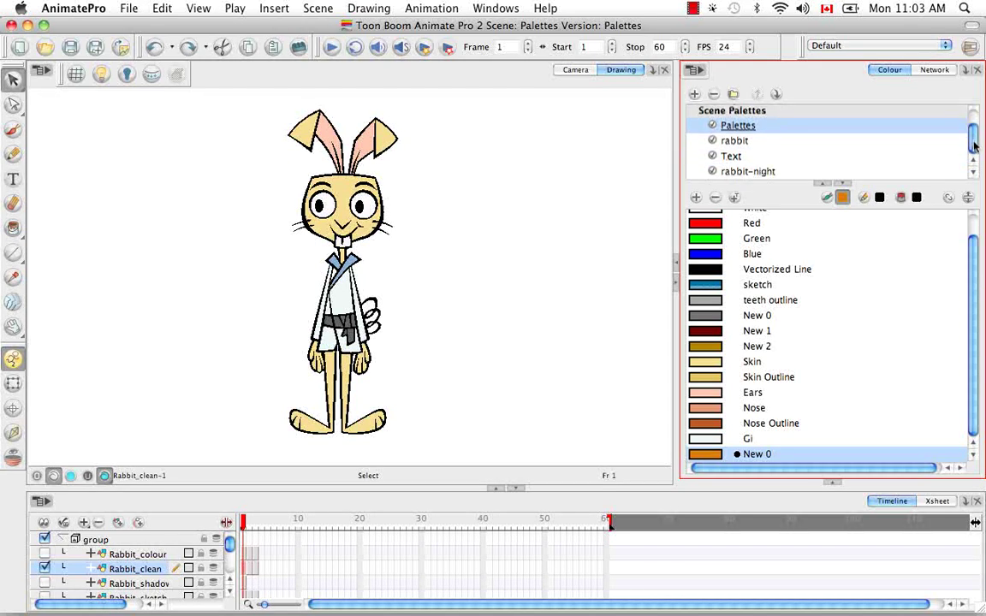
click(734, 157)
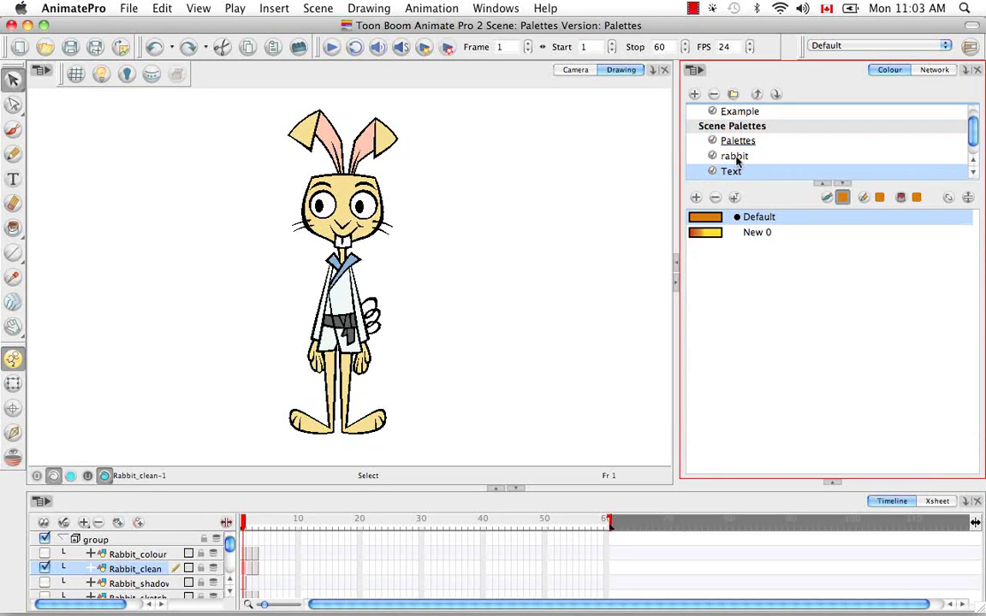
click(715, 97)
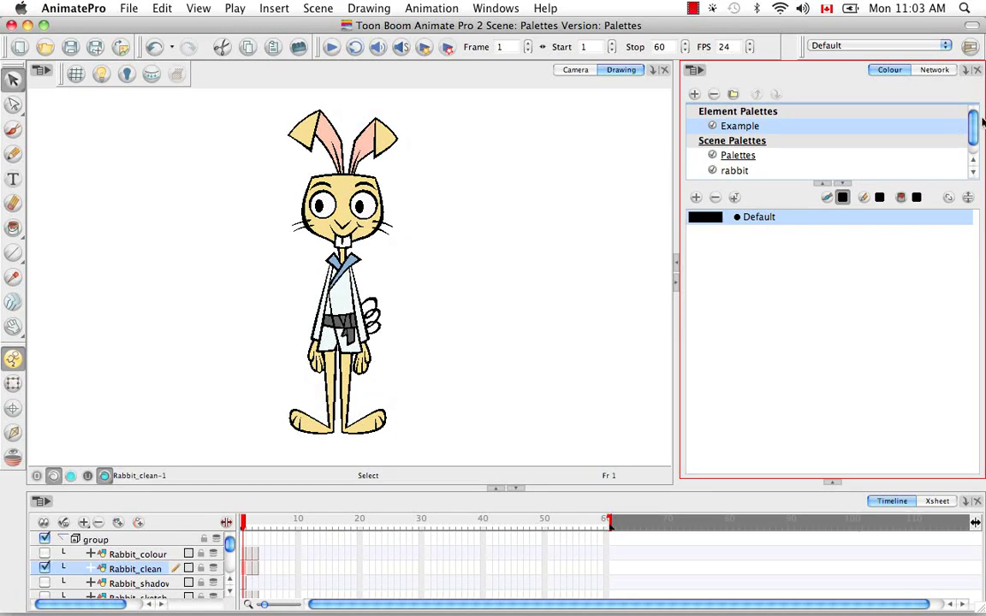
drag(976, 121, 976, 131)
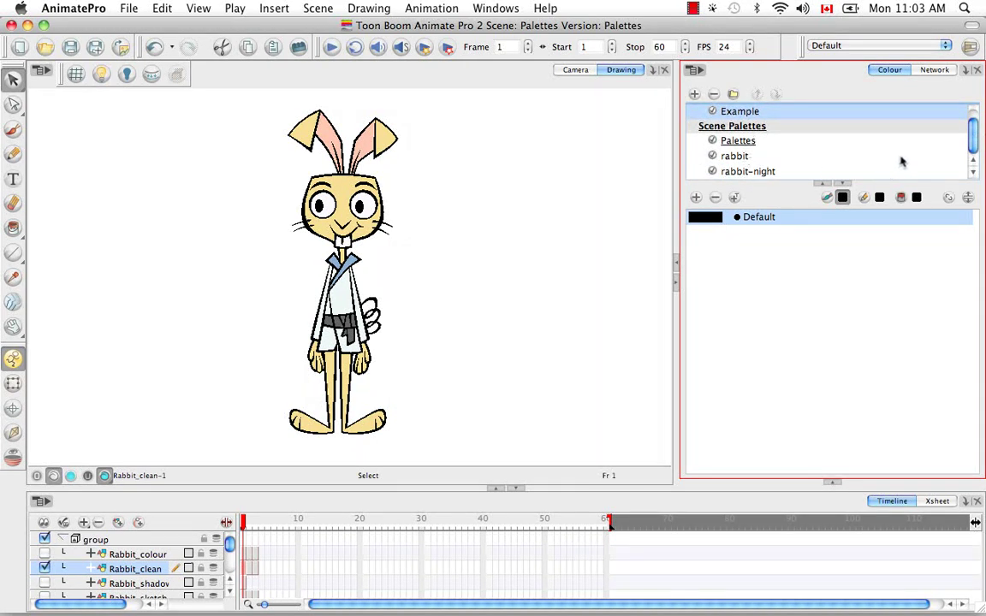
drag(973, 148, 972, 128)
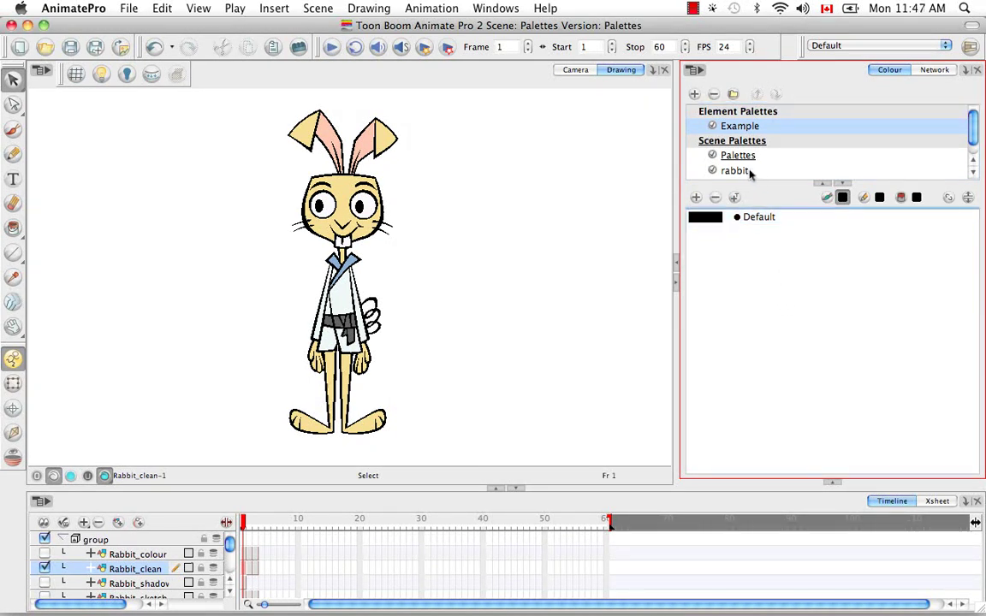
click(741, 171)
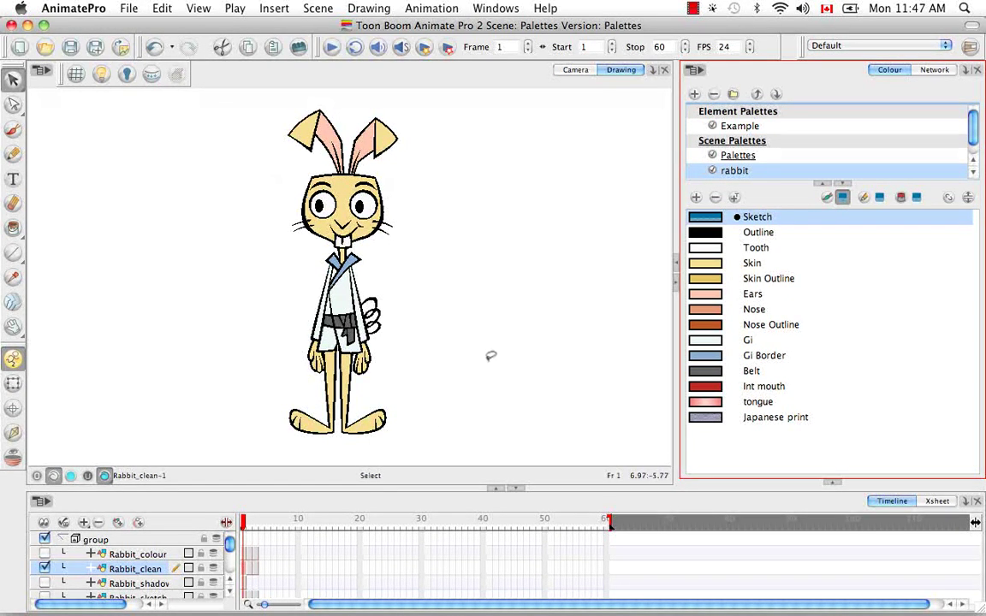
click(714, 94)
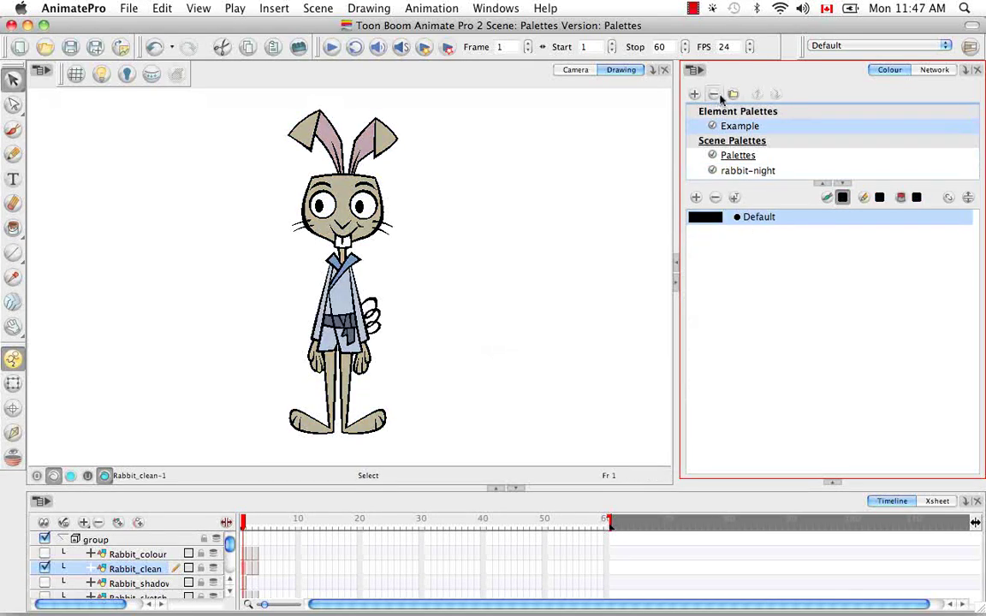
click(761, 170)
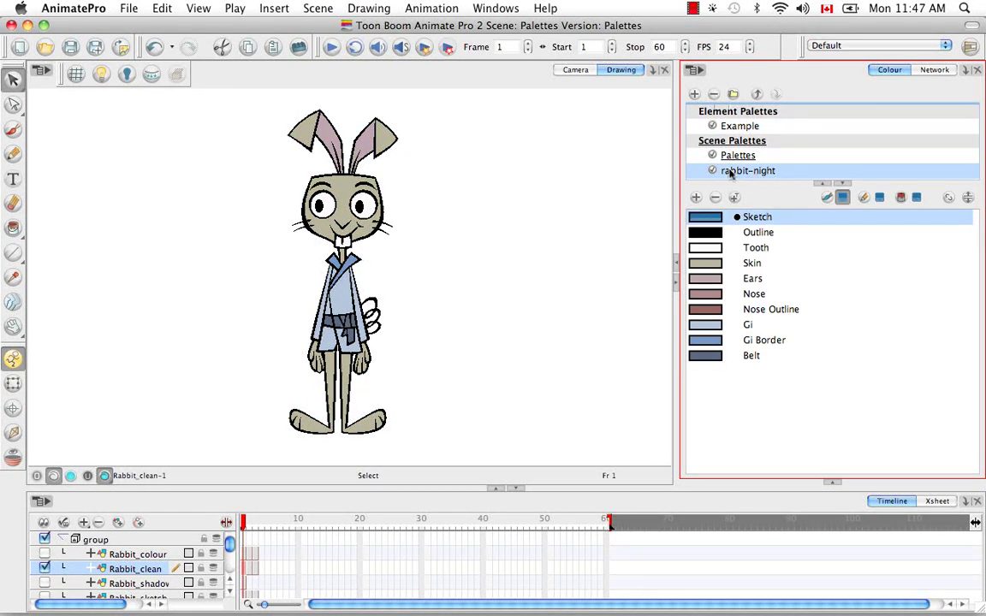
click(713, 94)
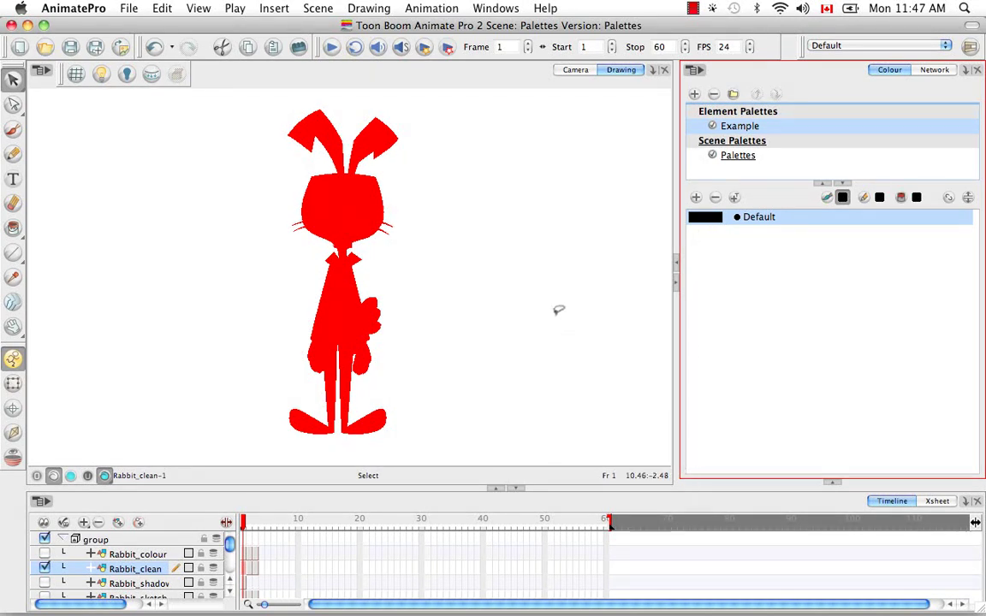
key(super+z)
key(super+z)
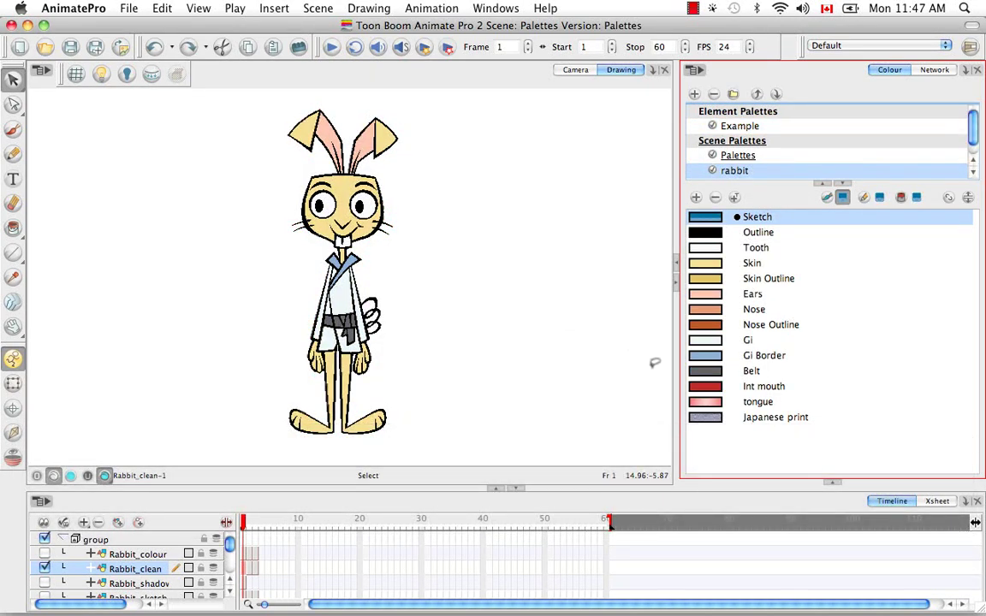
- Duplicate the rabbit palette as rabbit-copy, which appears below rabbit-night in Scene Palettes
click(813, 125)
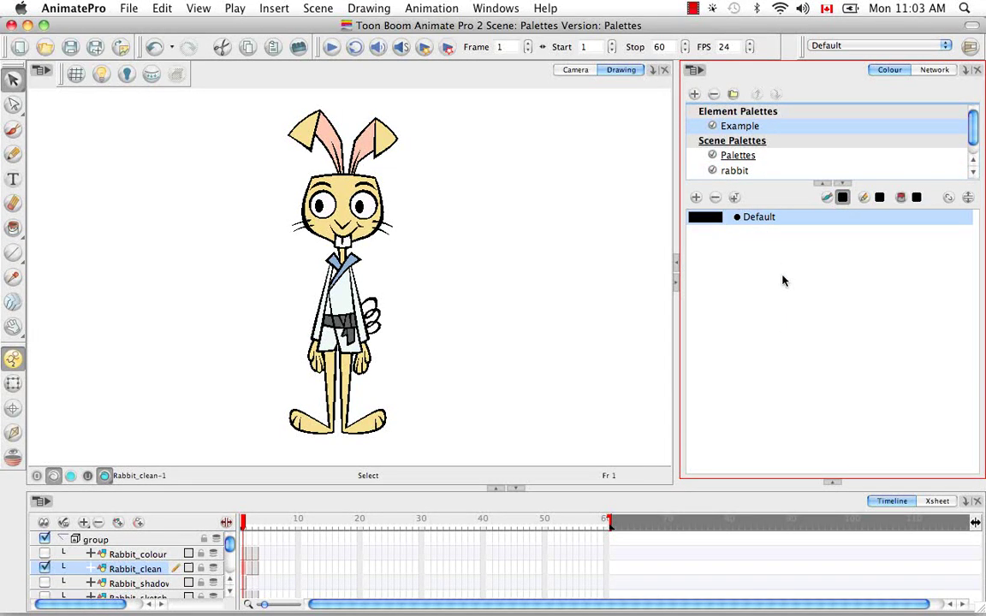
click(744, 170)
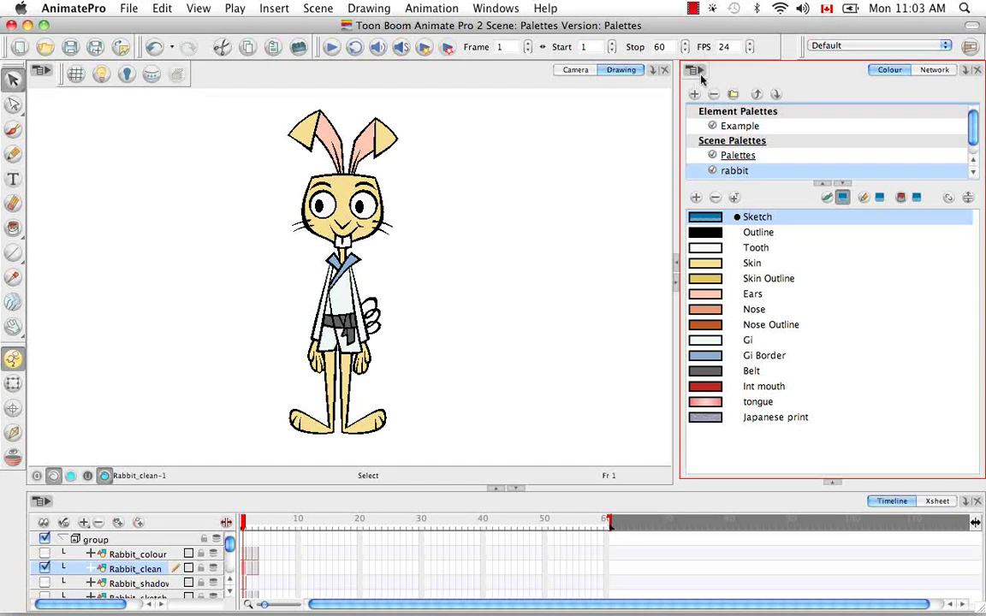
click(701, 77)
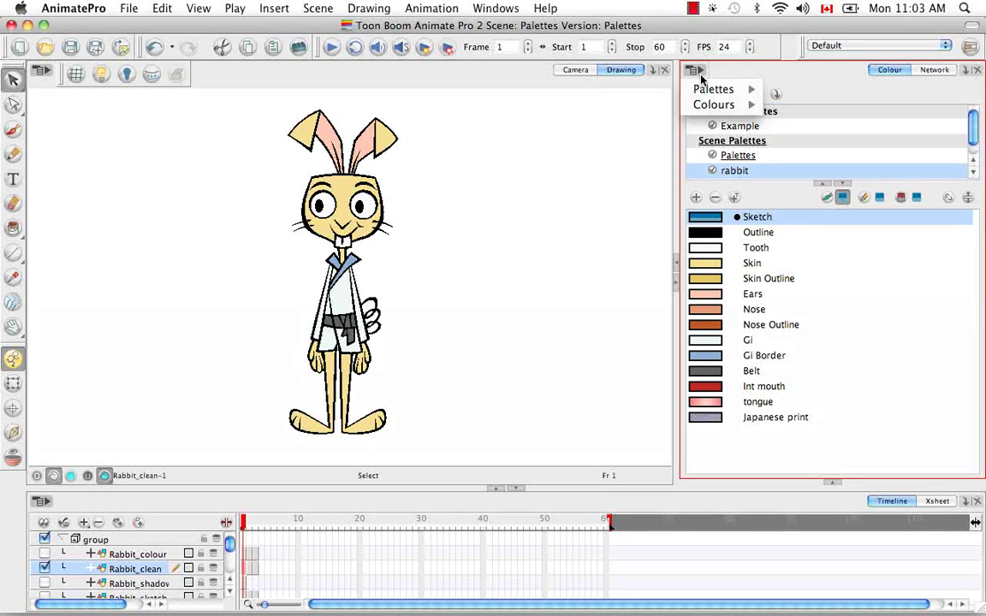
mouse_move(712, 92)
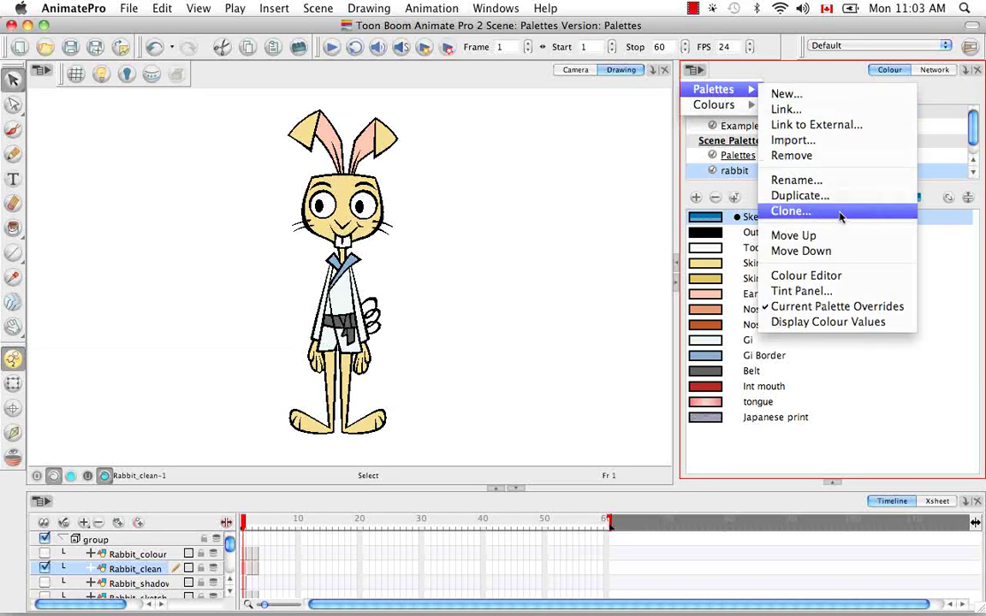
click(783, 195)
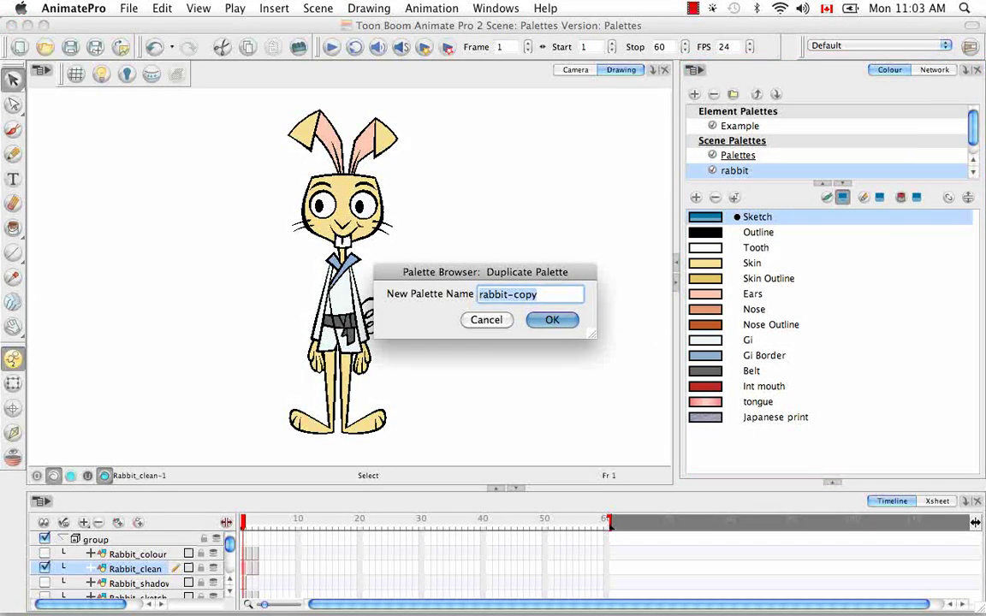
click(546, 321)
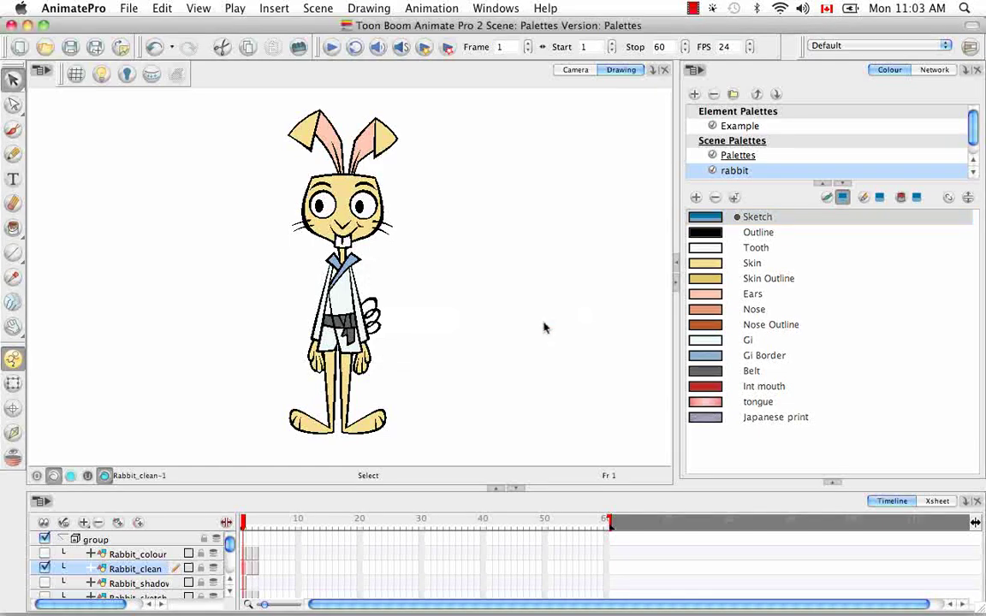
scroll(881, 129, down, 2)
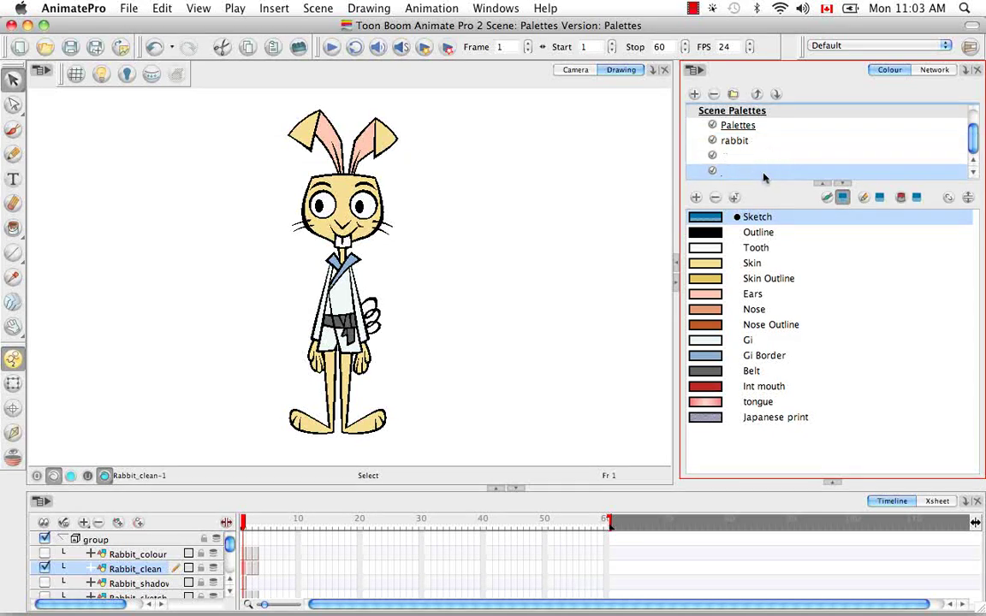
scroll(770, 144, up, 2)
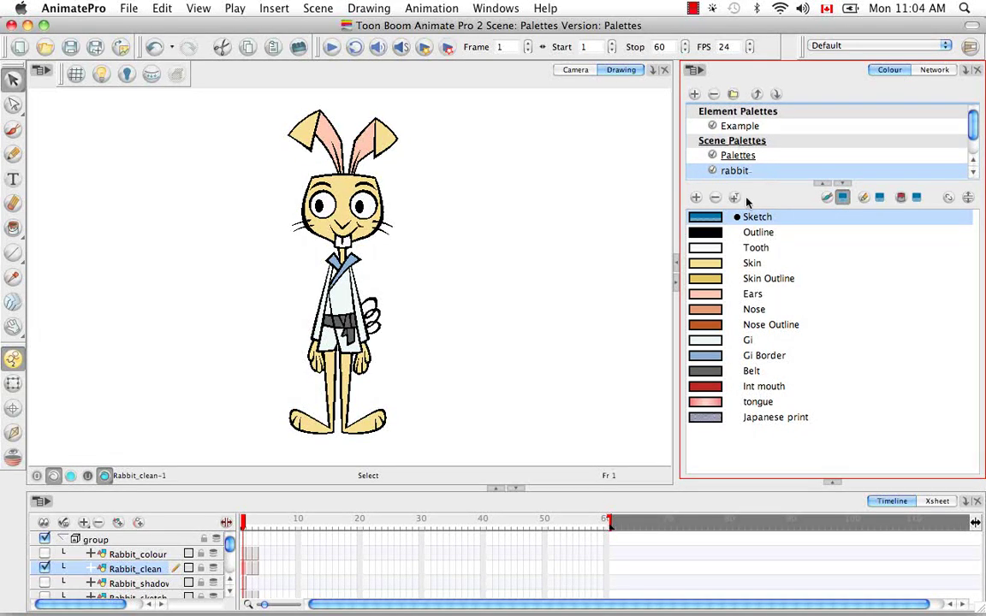
drag(975, 124, 973, 137)
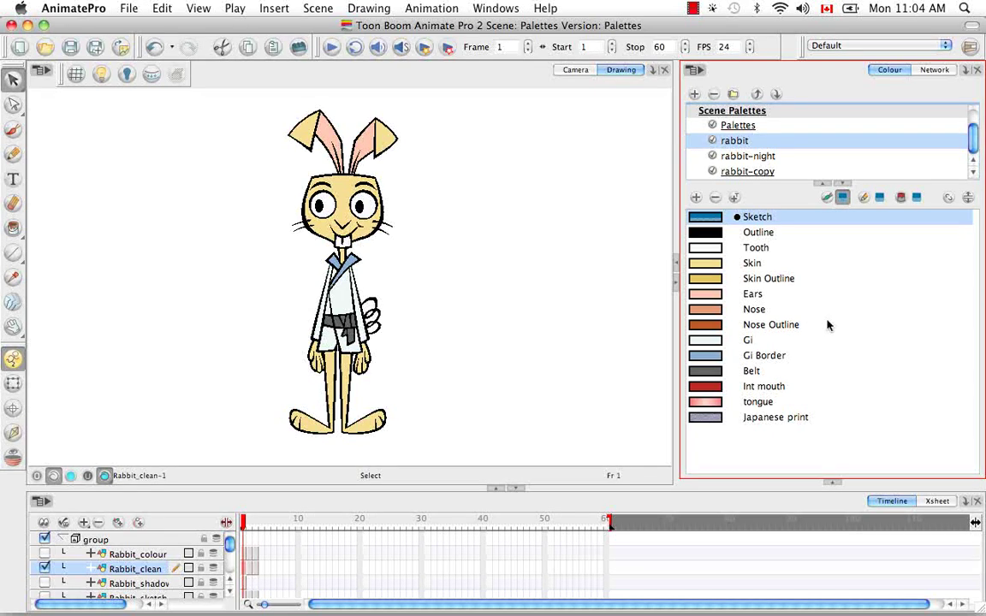
- Delete the rabbit-copy palette
click(742, 171)
click(713, 95)
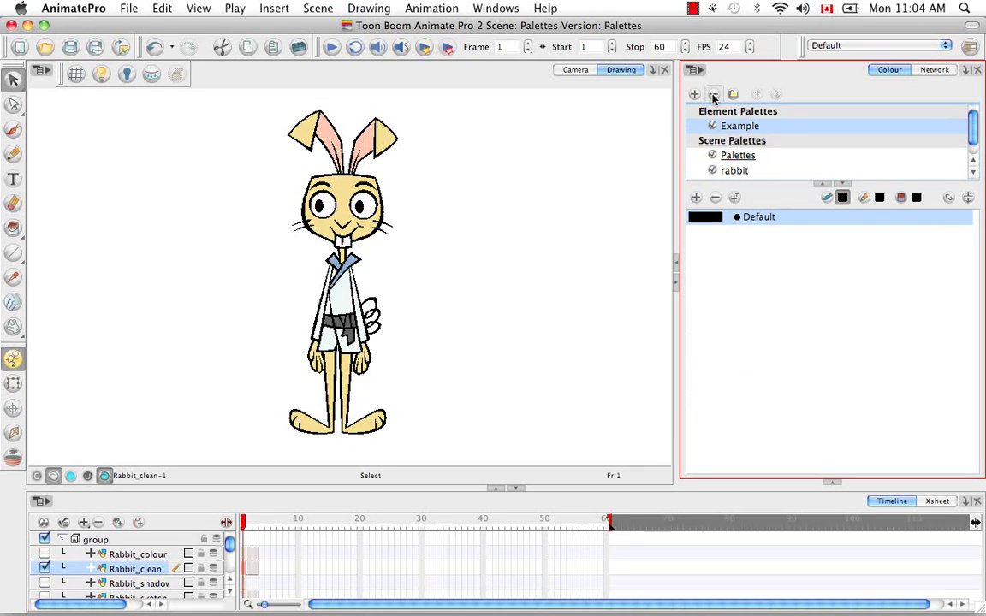
scroll(777, 145, down, 1)
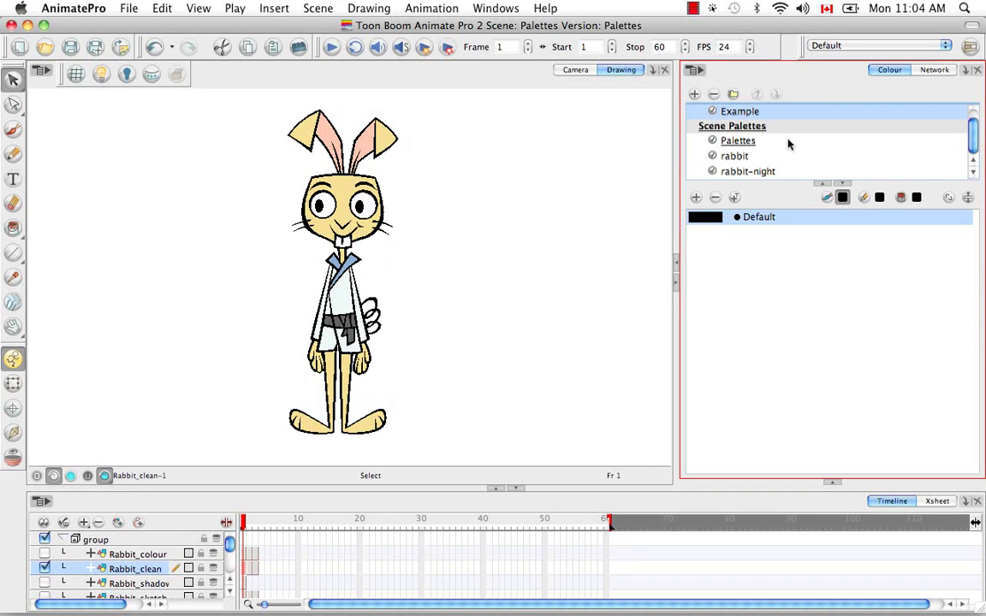
- Clone the rabbit palette under the name rabbit-clone
click(730, 160)
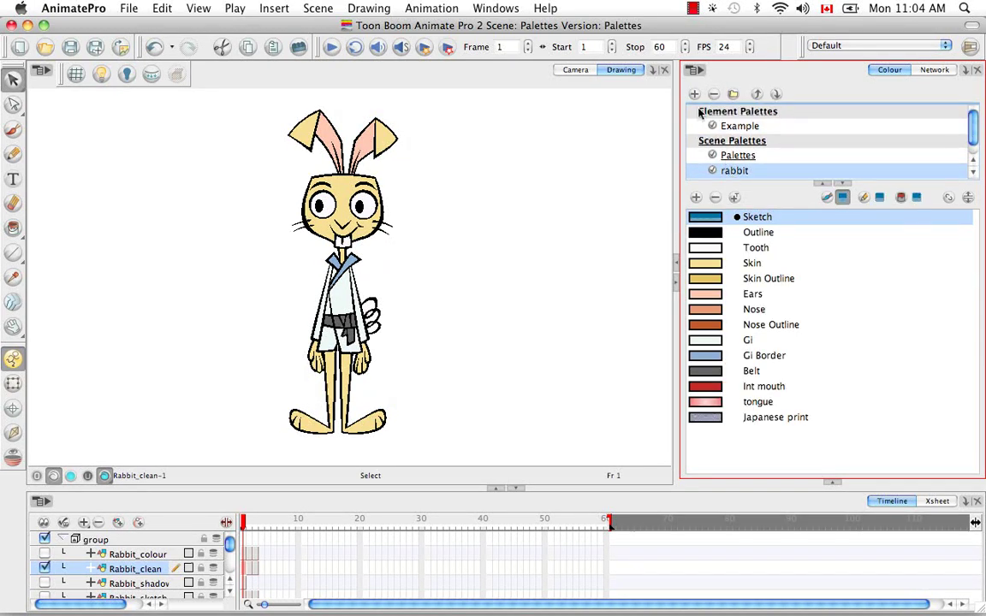
click(697, 72)
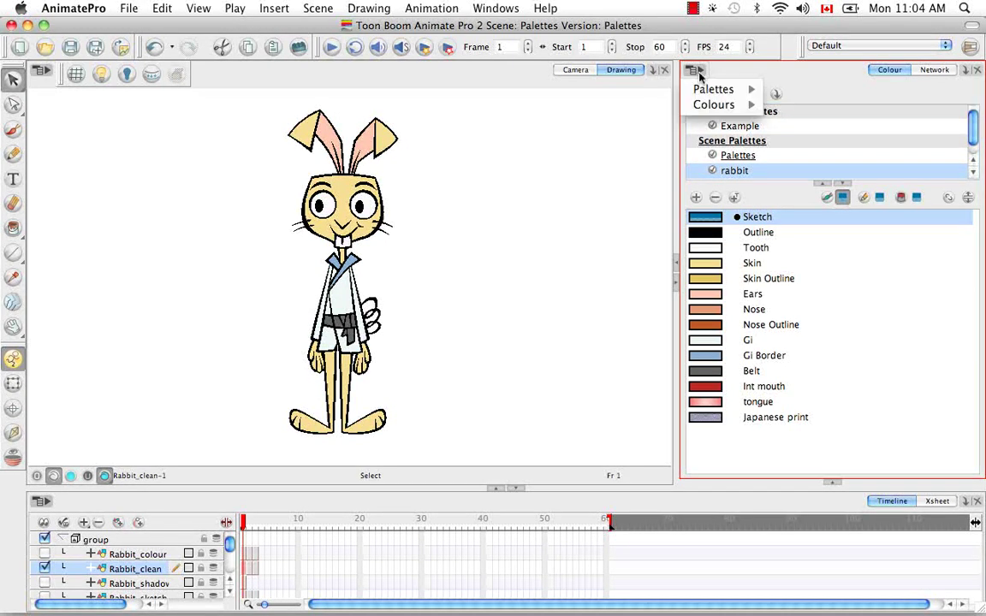
mouse_move(727, 88)
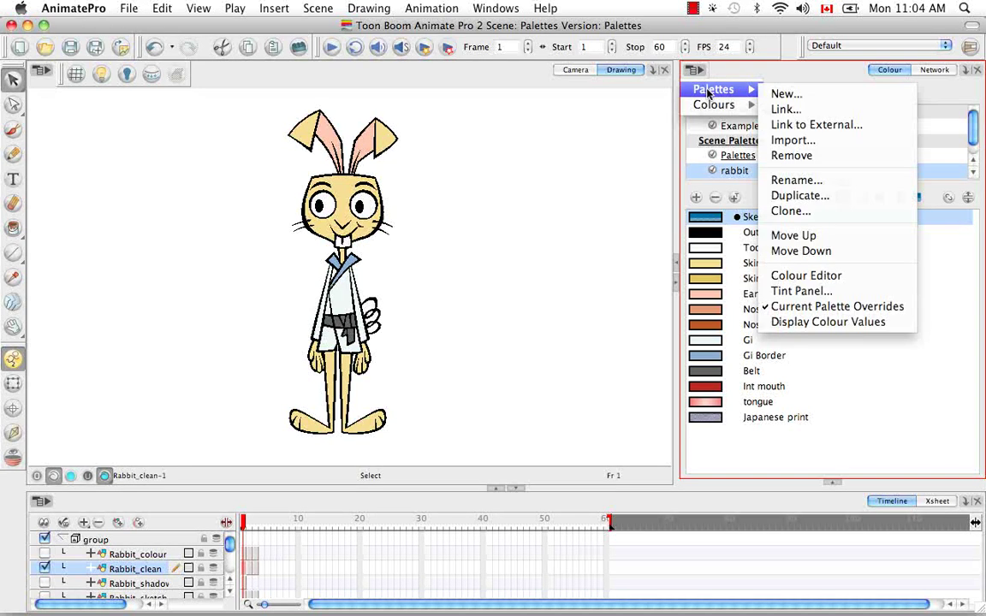
click(823, 210)
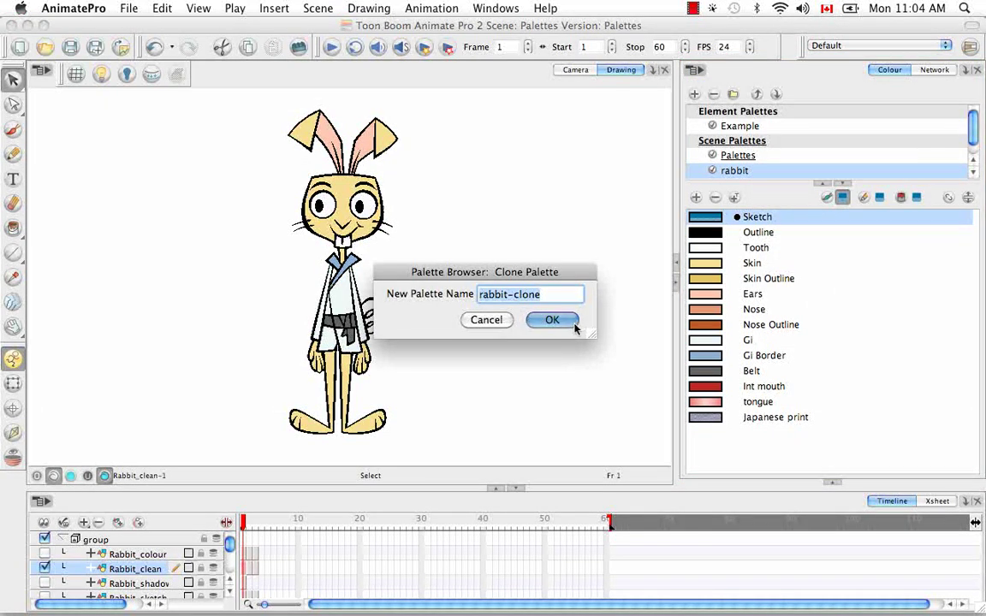
click(552, 320)
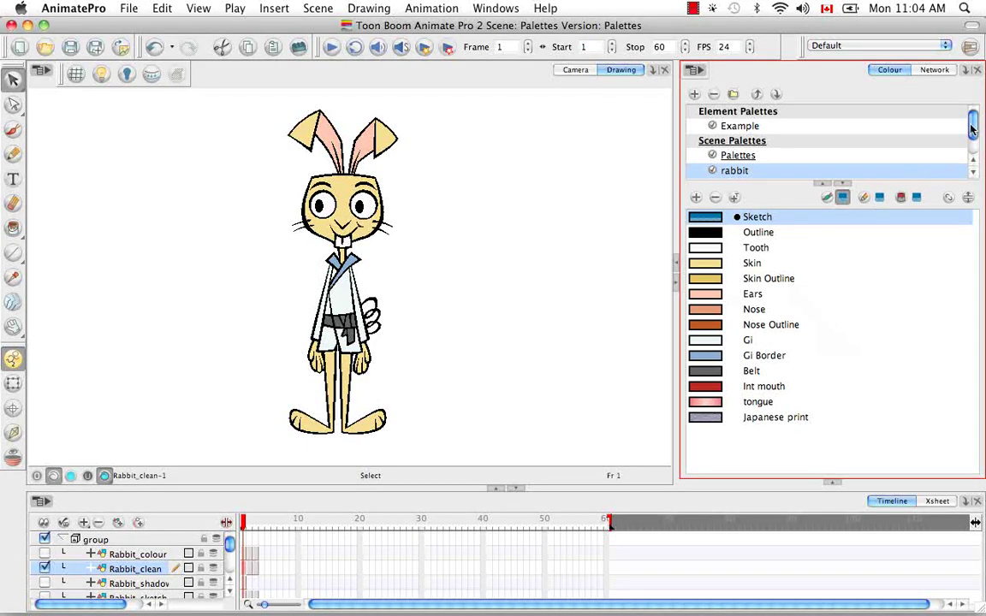
drag(972, 128, 971, 143)
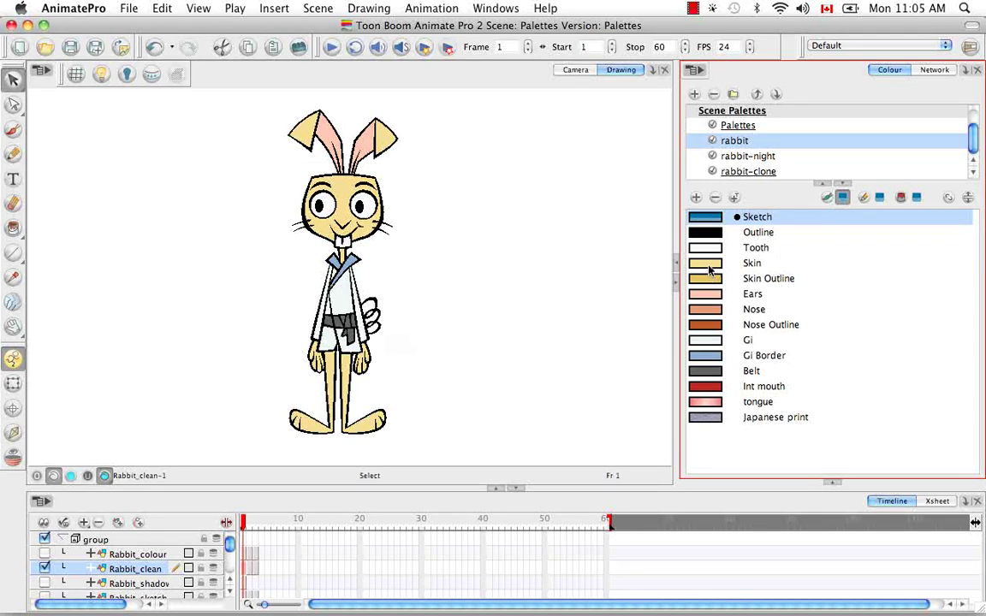
- Preview the rabbit in rabbit-night colours, then settle on rabbit-clone as the working palette
click(757, 173)
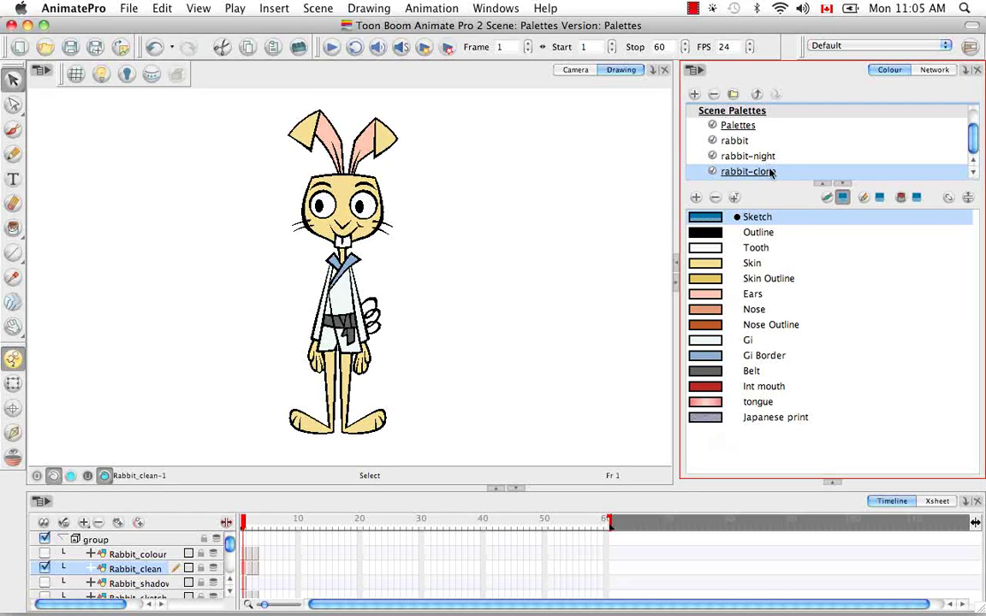
key(Delete)
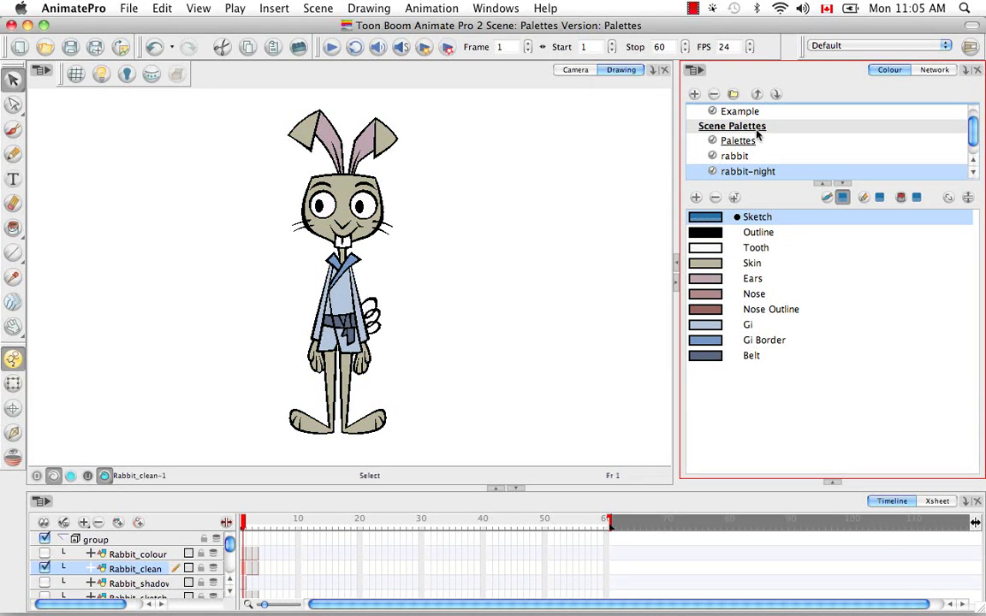
click(747, 156)
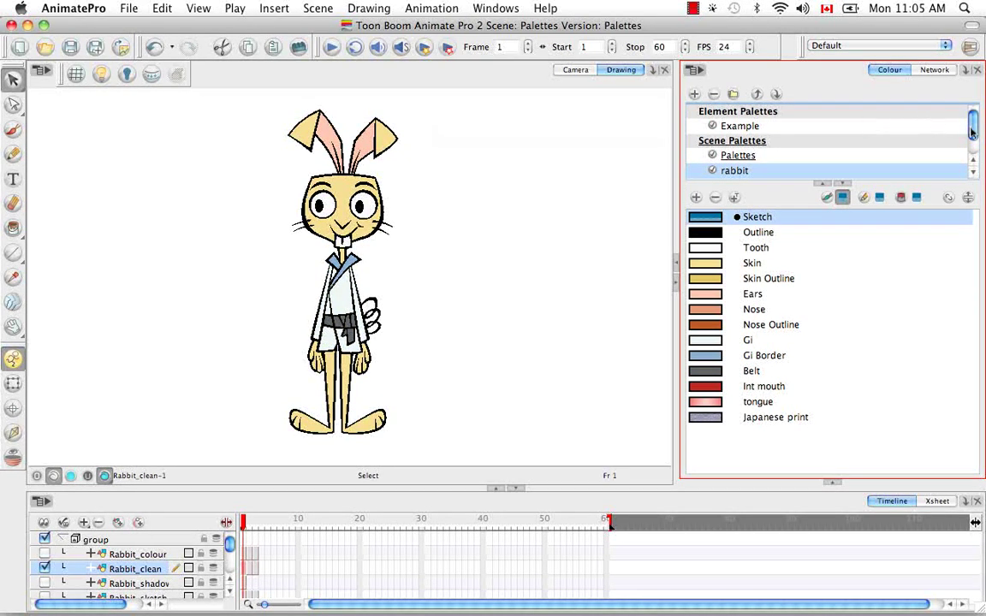
drag(972, 131, 972, 148)
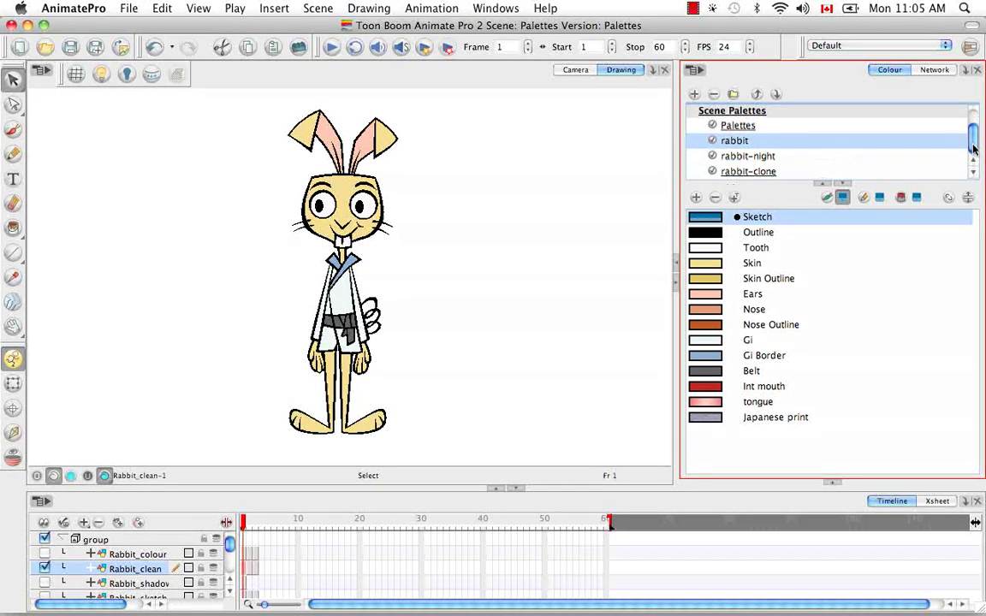
click(764, 174)
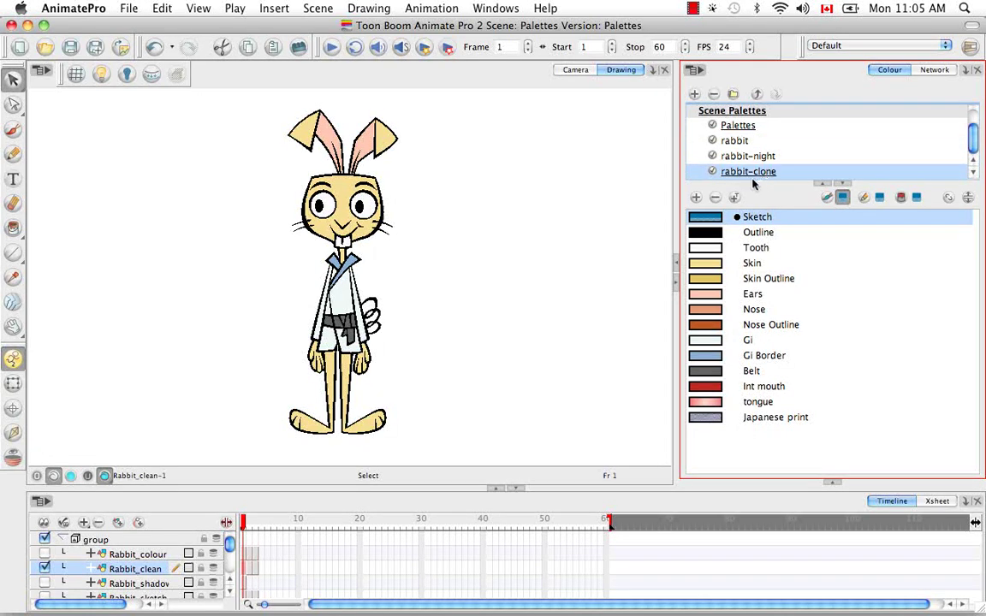
- Open the Tint Offset/Blend panel and select all colours from Sketch to Japanese print
click(697, 71)
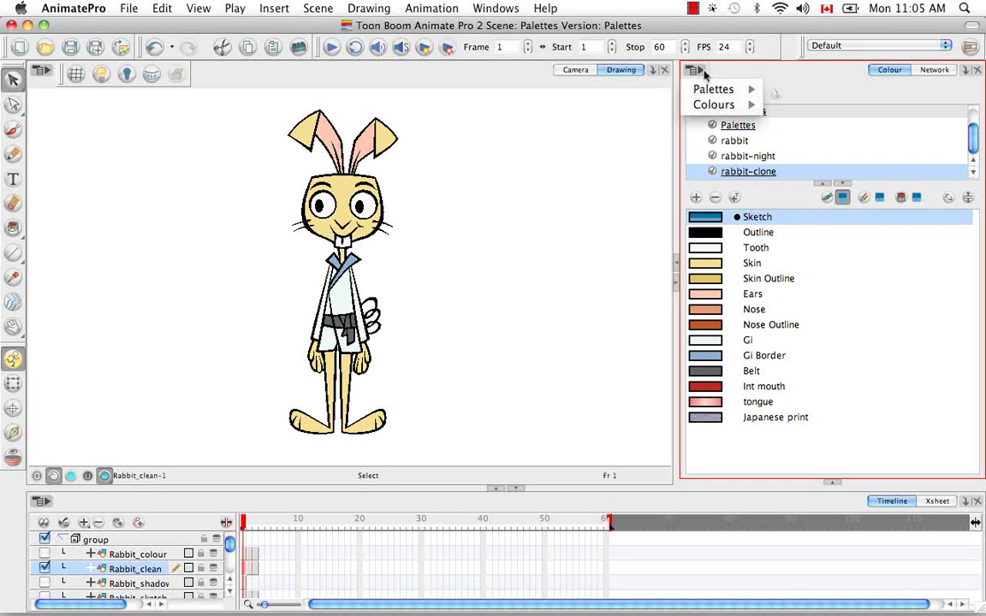
mouse_move(711, 95)
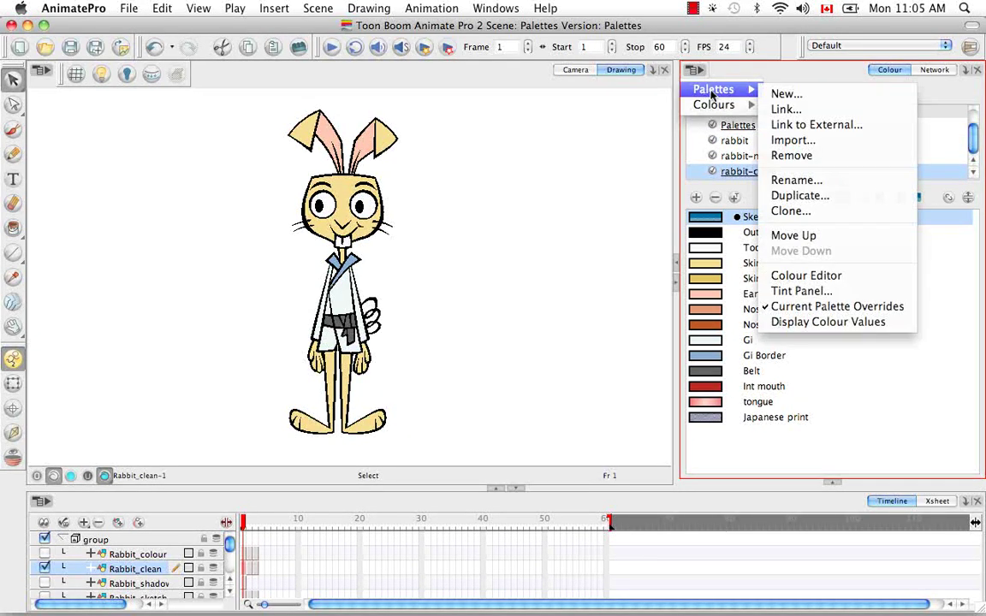
click(862, 291)
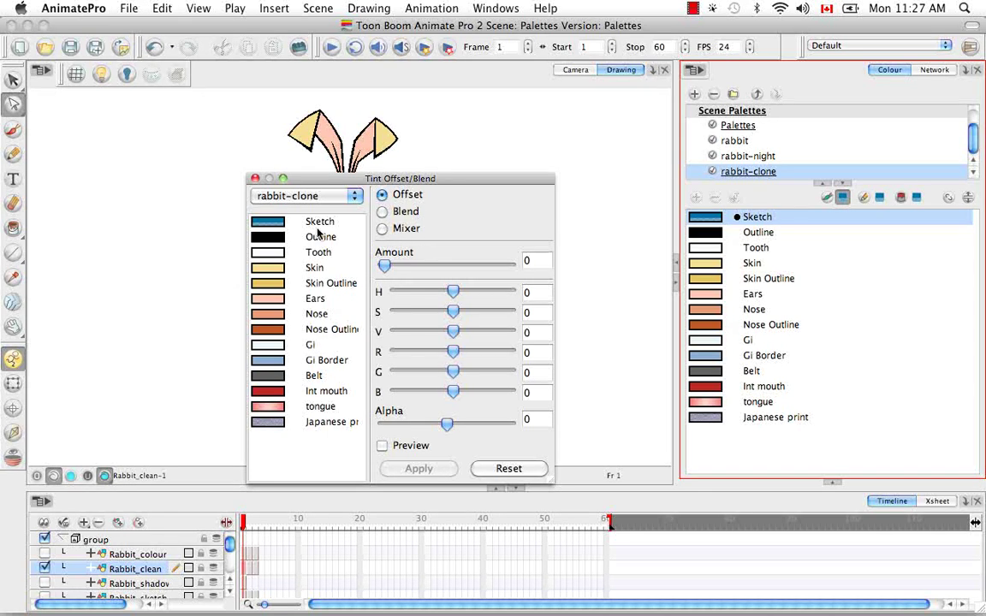
click(288, 217)
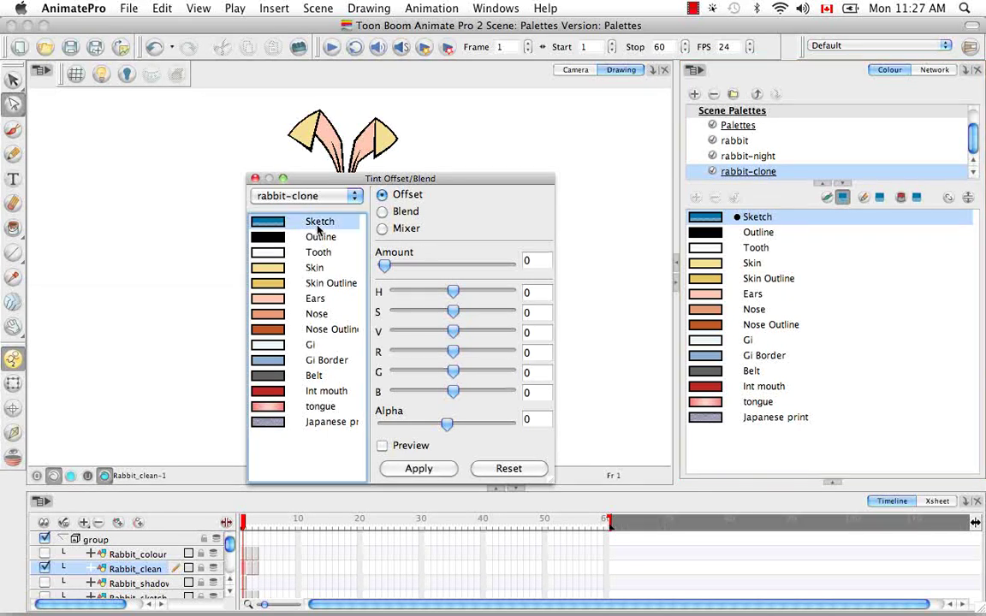
shift+click(332, 421)
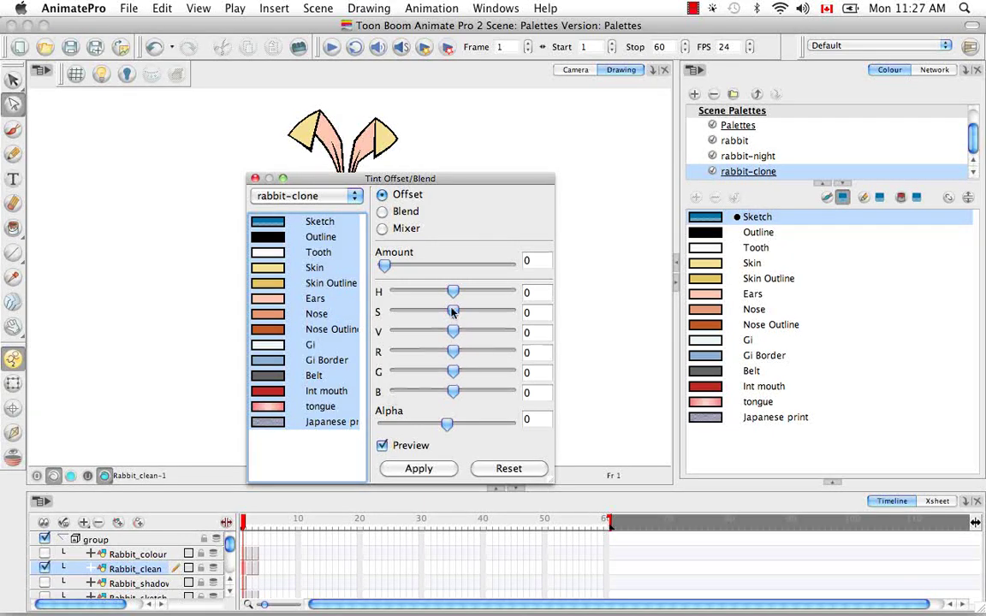
- Try saturation 42, Amount 81 and blue 179 offsets, then reset everything to zero
drag(453, 311, 479, 332)
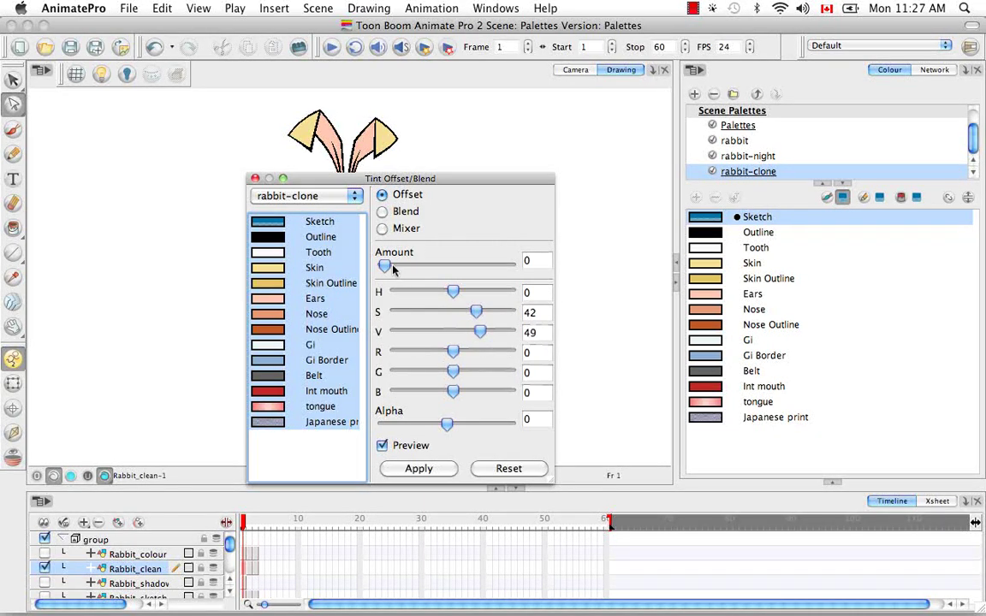
drag(386, 265, 488, 266)
drag(452, 389, 475, 352)
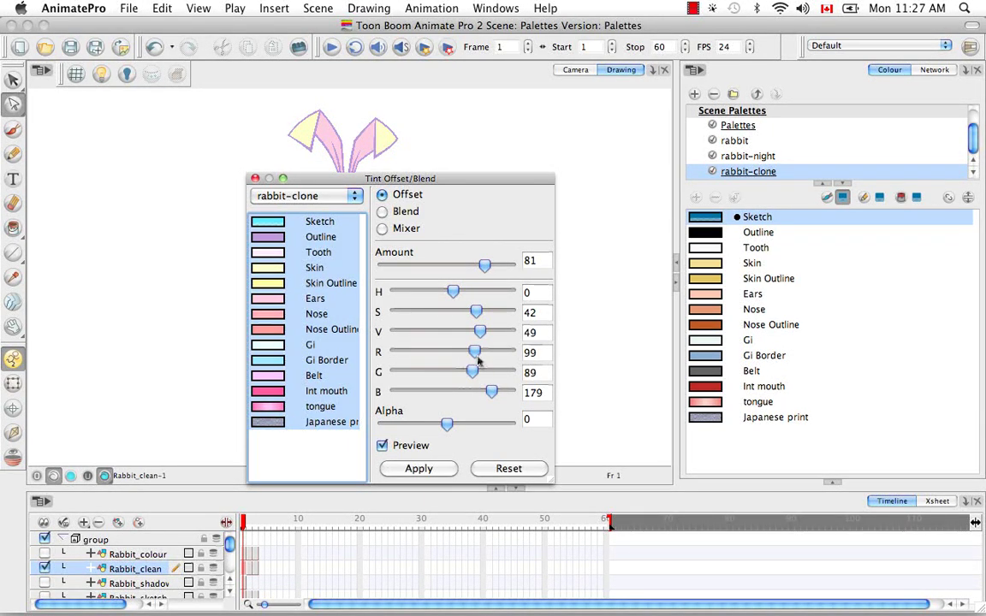
click(497, 470)
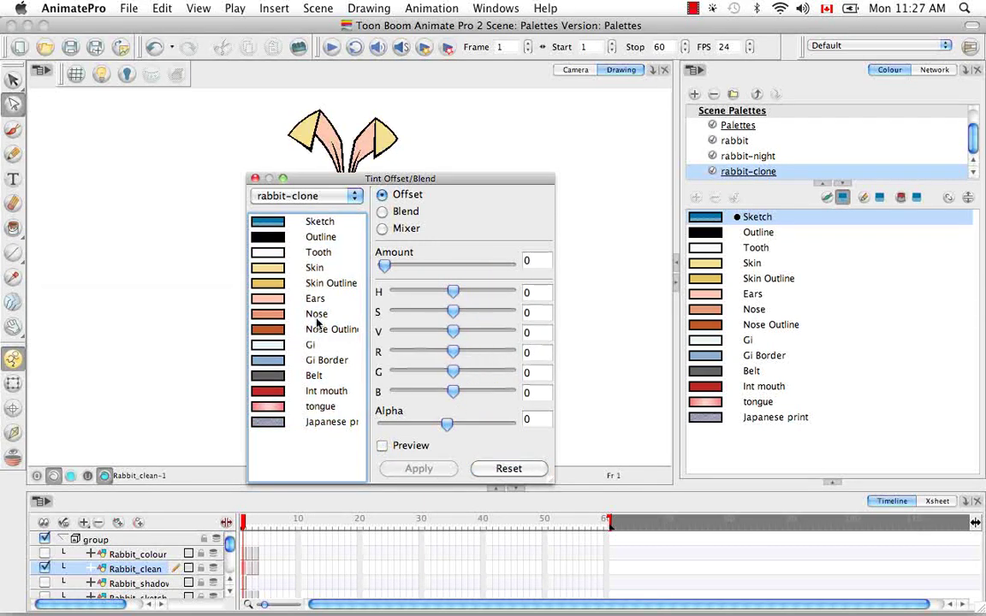
- Switch to Blend mode and choose a bright green tint colour at opacity 46
click(382, 212)
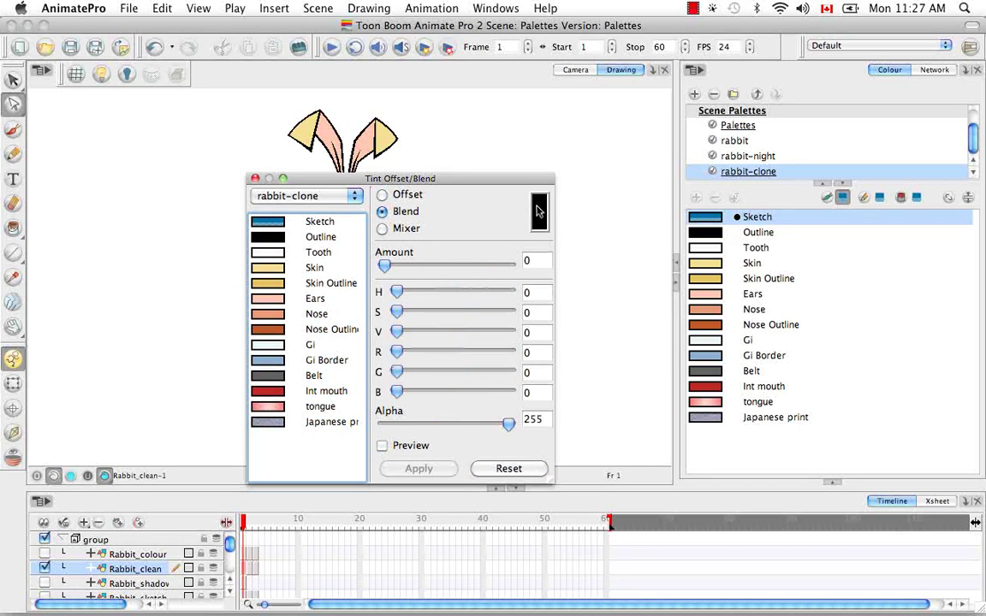
click(538, 212)
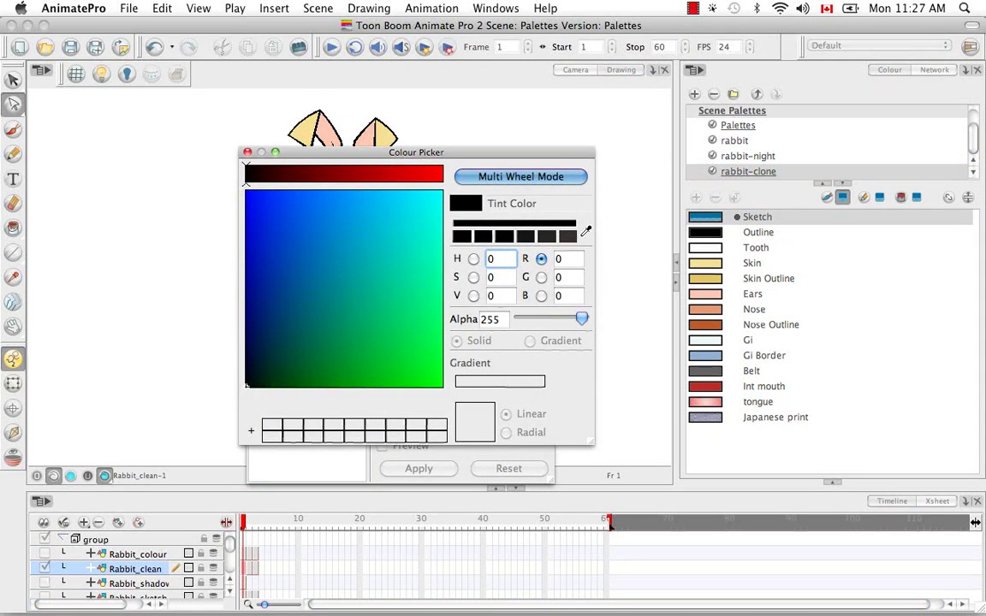
click(422, 335)
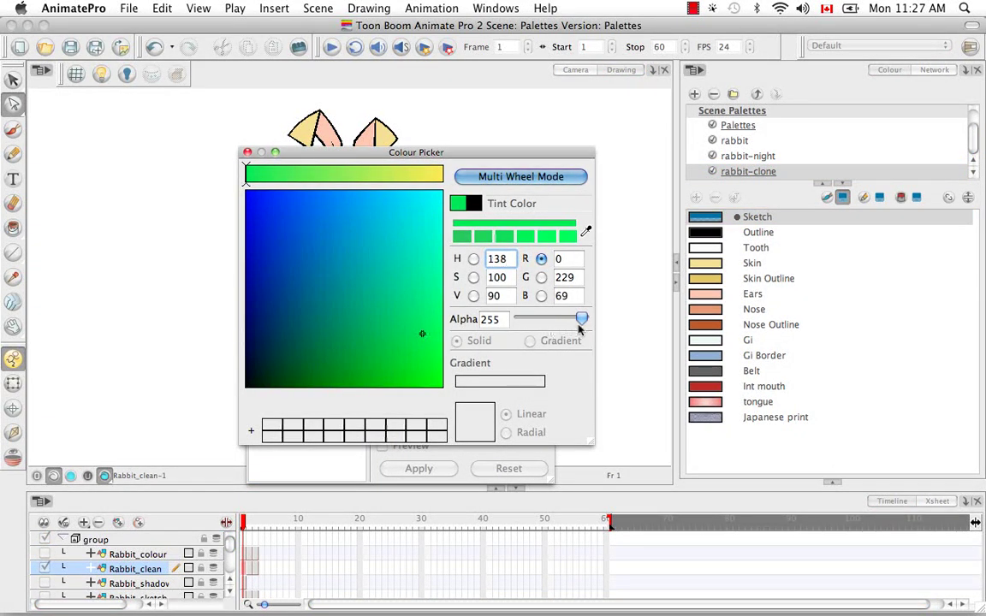
drag(581, 319, 531, 319)
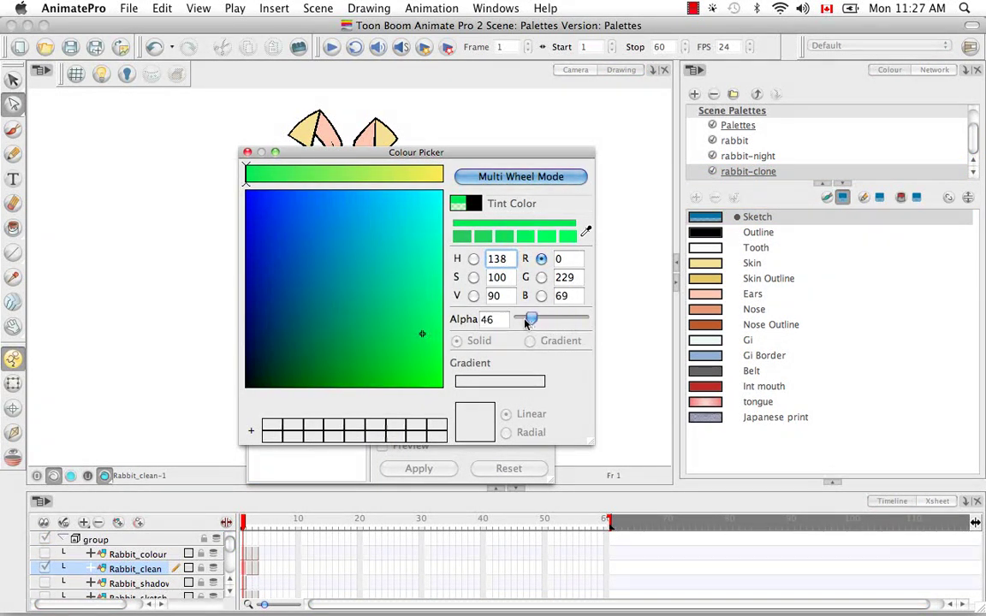
click(247, 153)
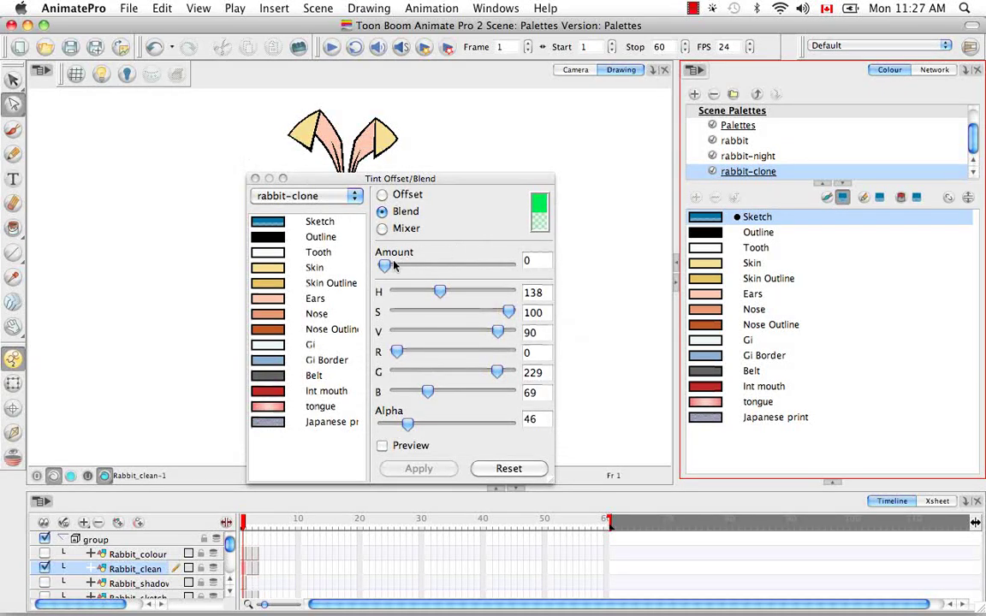
- Set blend Amount 35 and opacity 72, shift the tint to yellow-green, and target all 14 colours
drag(393, 266, 438, 267)
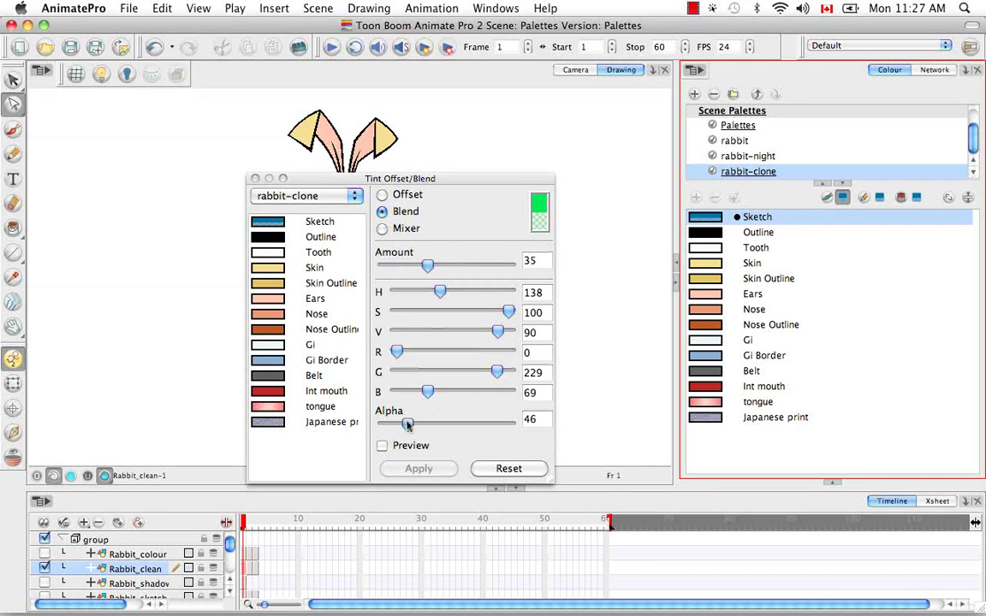
mouse_move(407, 423)
mouse_down()
mouse_move(451, 423)
mouse_move(432, 411)
mouse_move(418, 423)
mouse_up()
drag(440, 292, 424, 290)
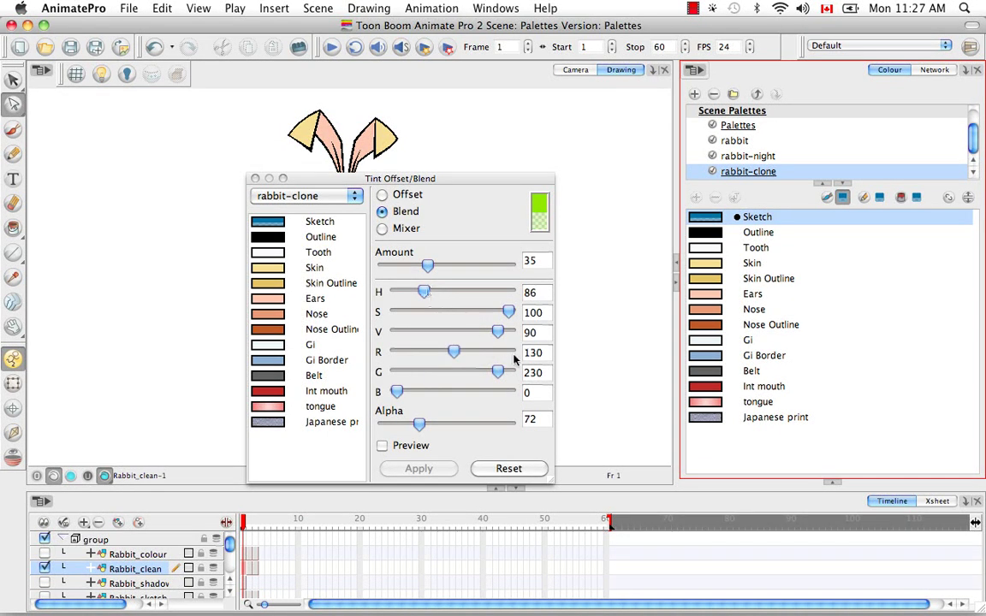
drag(497, 332, 481, 313)
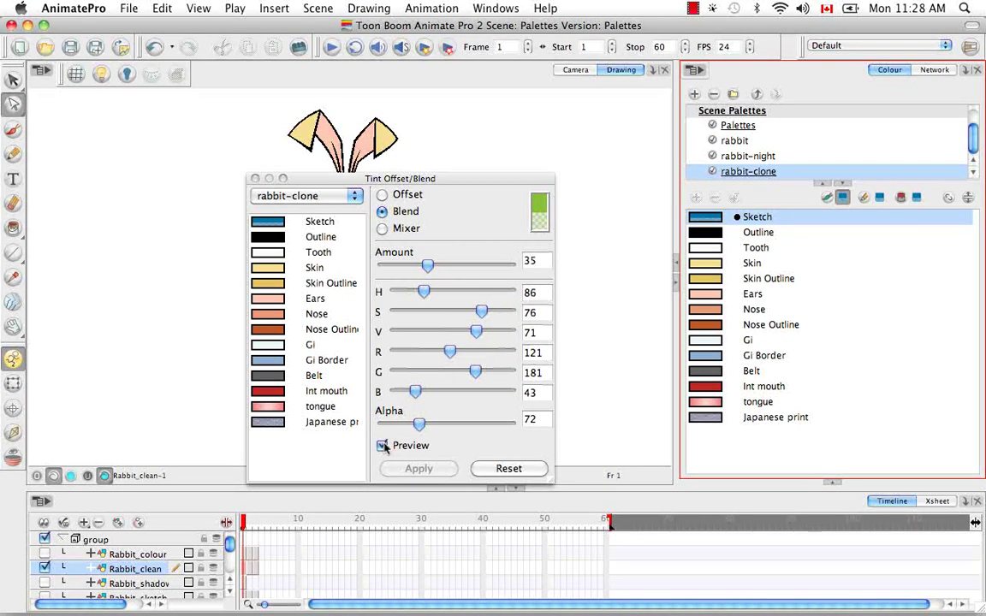
drag(480, 312, 464, 312)
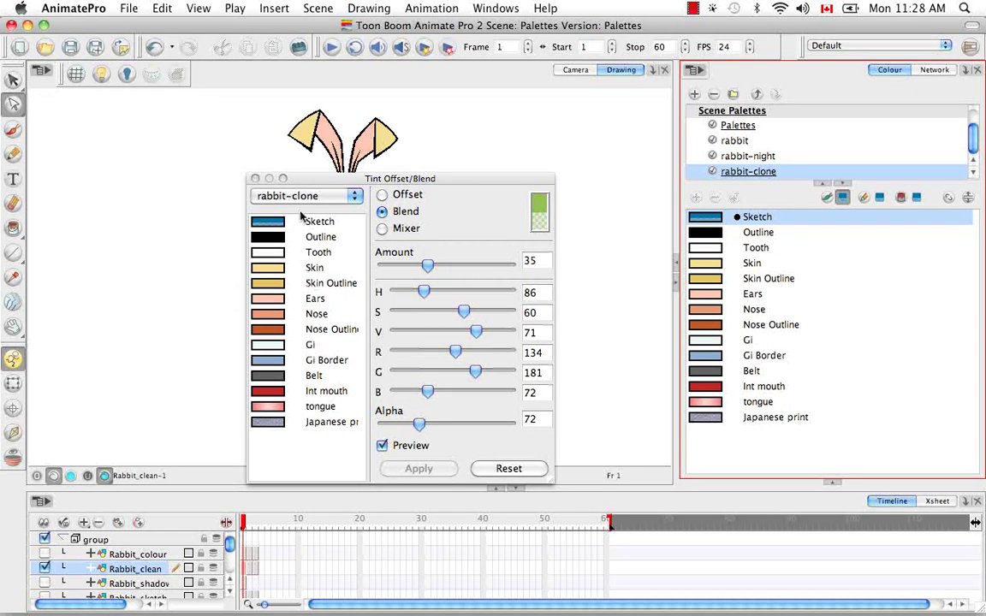
click(259, 221)
shift+click(335, 421)
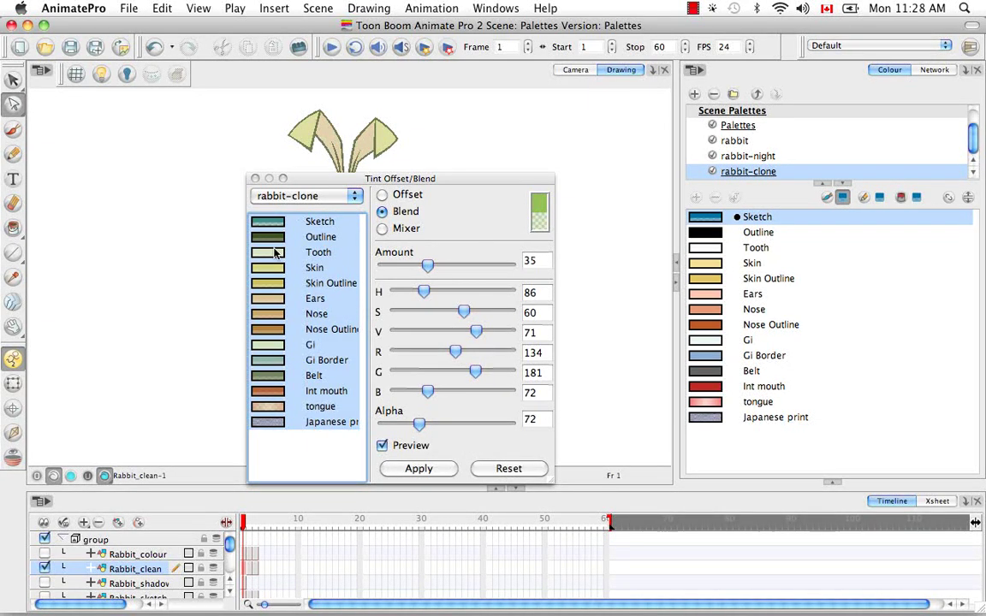
- Switch to Mixer mode and try green (hue 120) and orange-brown tint colours in the picker
click(382, 228)
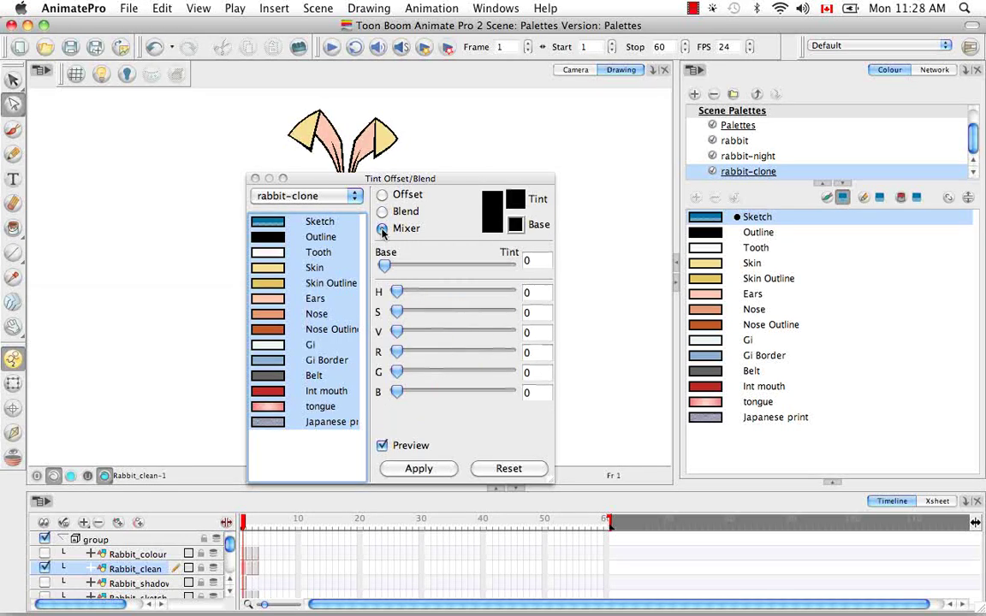
click(515, 224)
click(497, 258)
text(120)
key(Return)
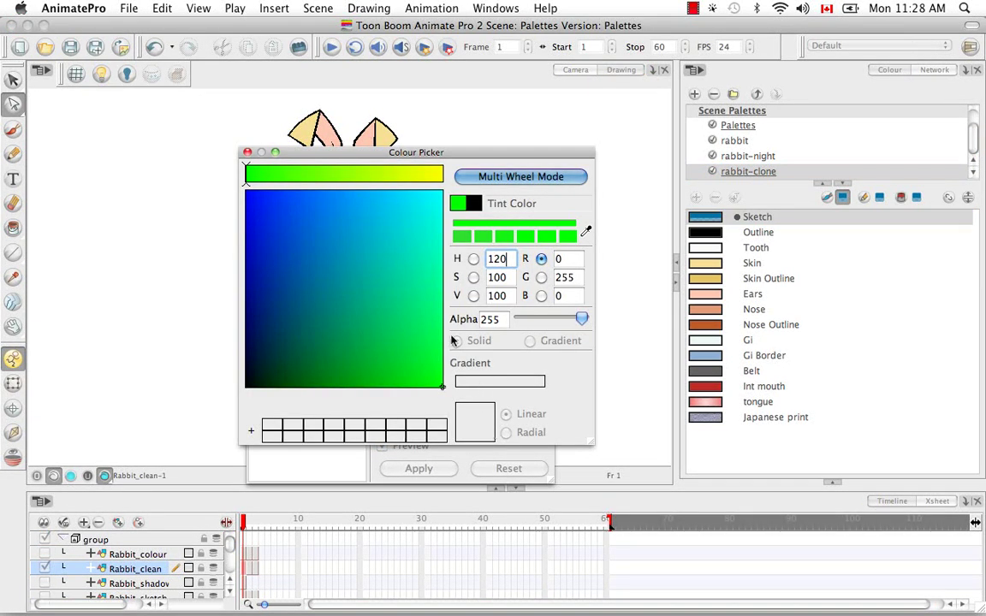
click(356, 365)
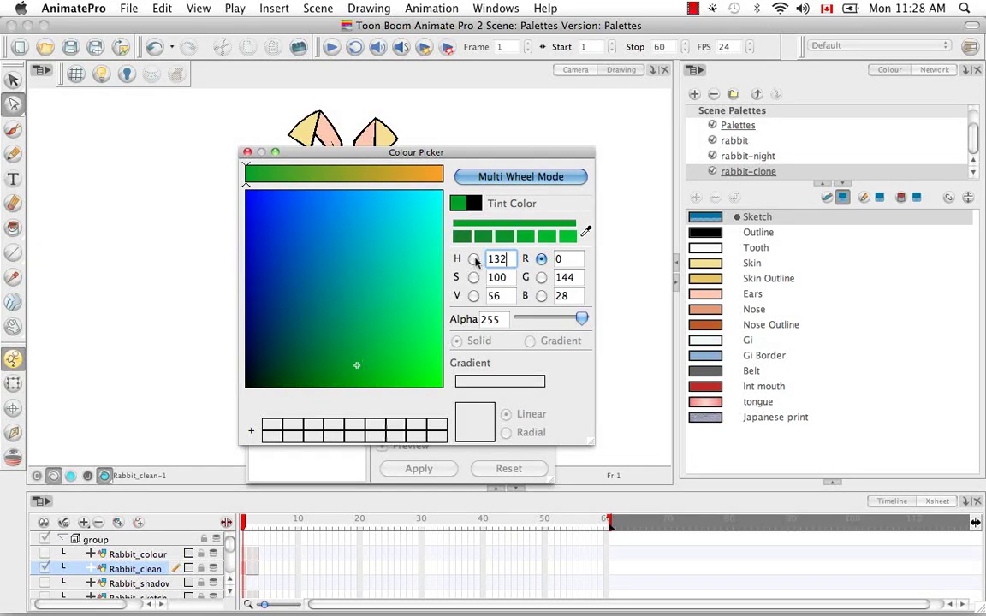
click(473, 259)
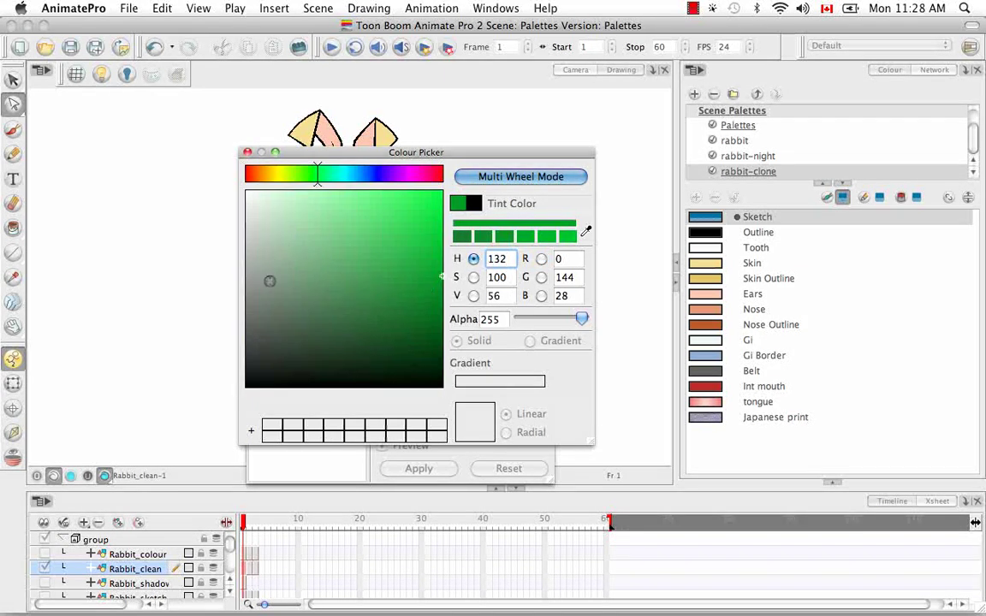
drag(316, 318, 317, 303)
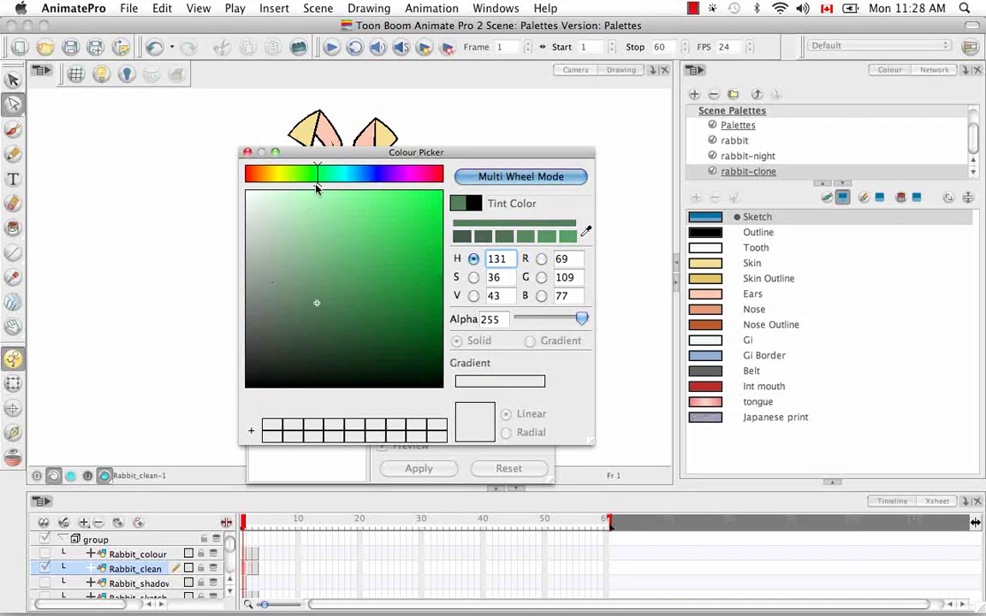
drag(318, 174, 247, 175)
click(246, 153)
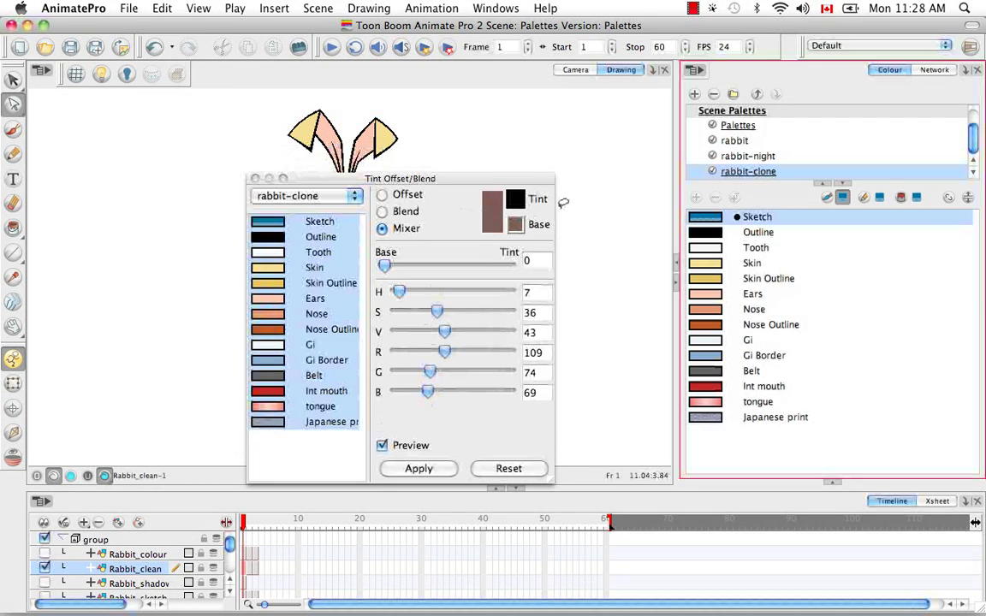
- Pick a saturated red tint (R 207, G 1, B 1) and set the mix to 42
click(515, 200)
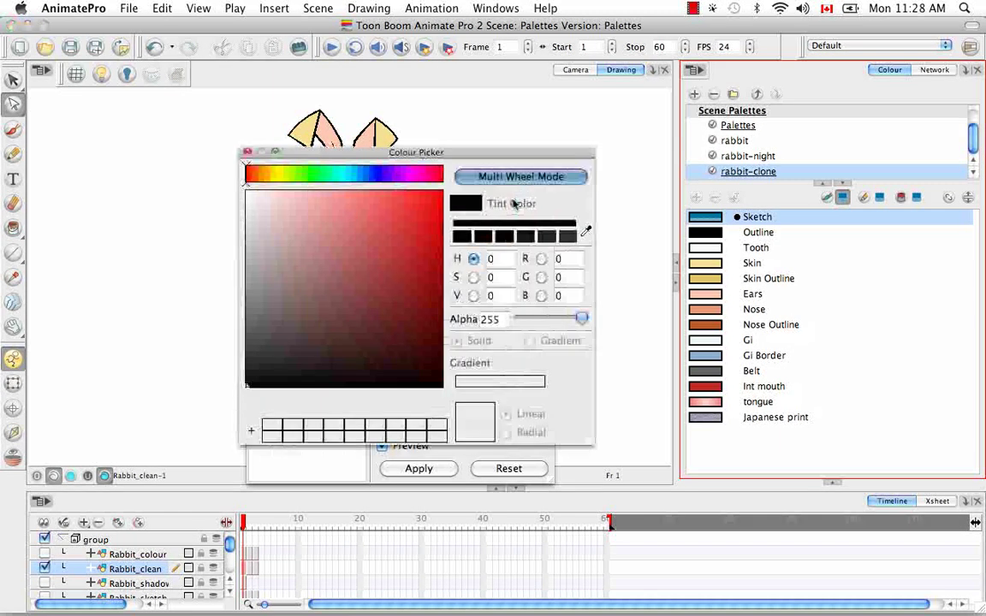
click(417, 224)
click(439, 227)
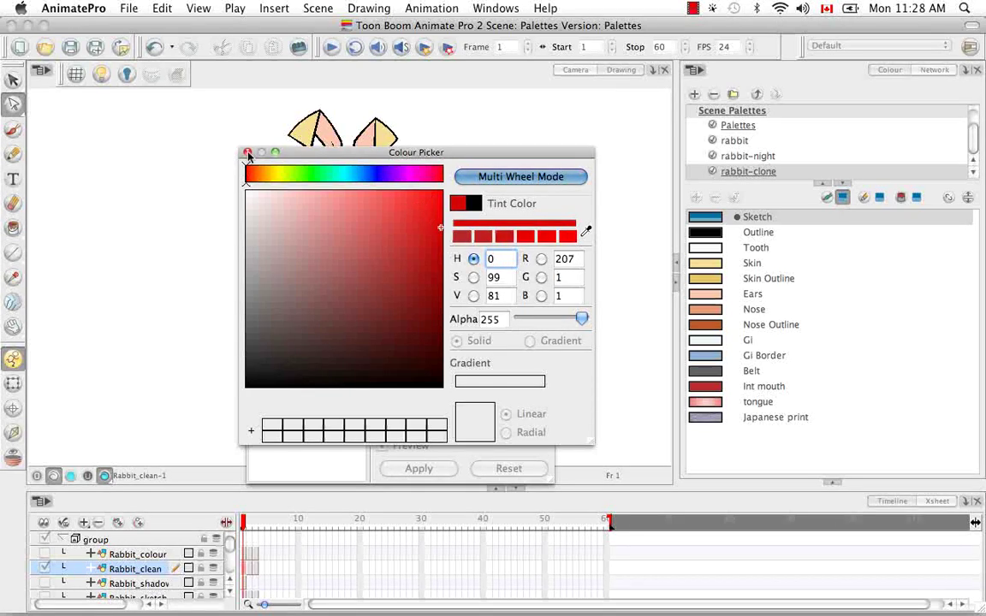
click(247, 153)
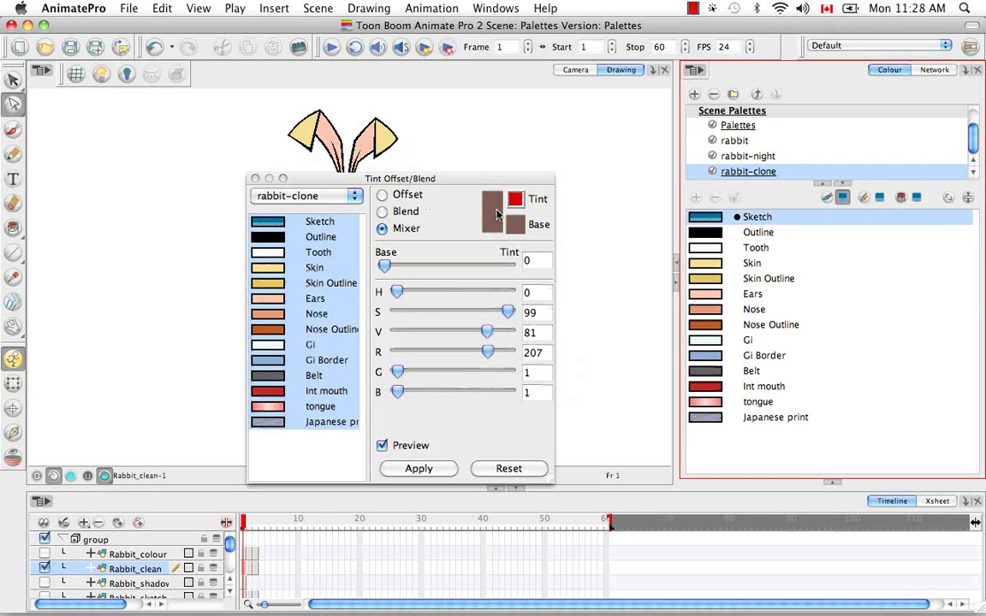
drag(384, 266, 436, 268)
click(515, 225)
click(514, 198)
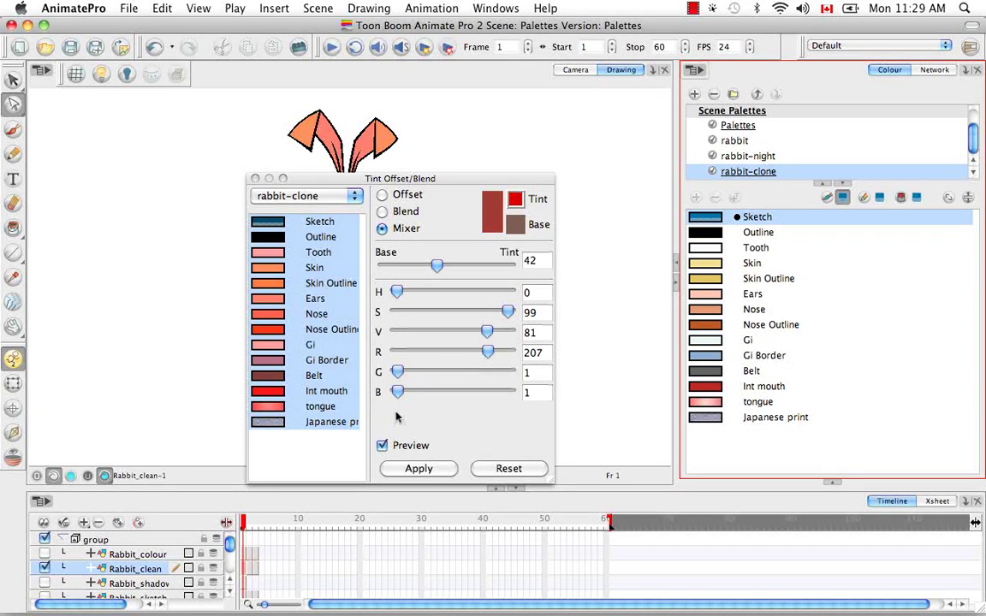
- Apply the red mixer tint to rabbit-clone and close the Tint Offset/Blend dialog
click(418, 469)
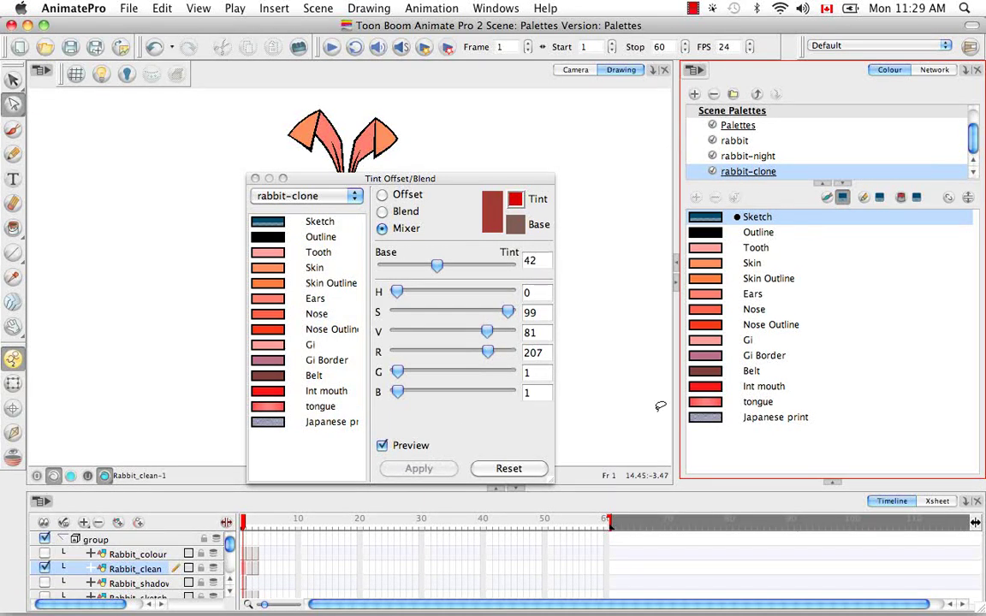
click(255, 178)
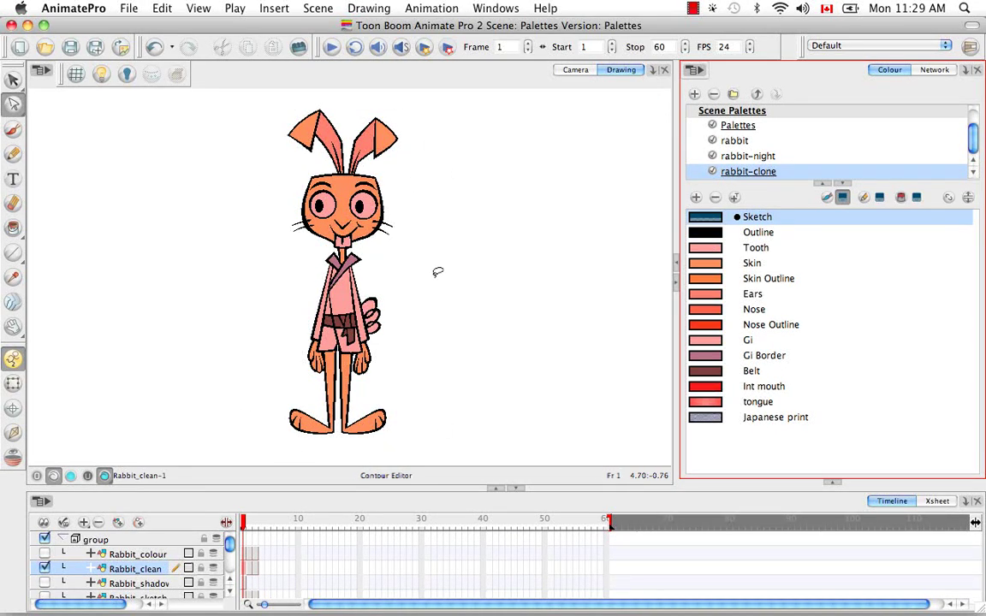
click(749, 157)
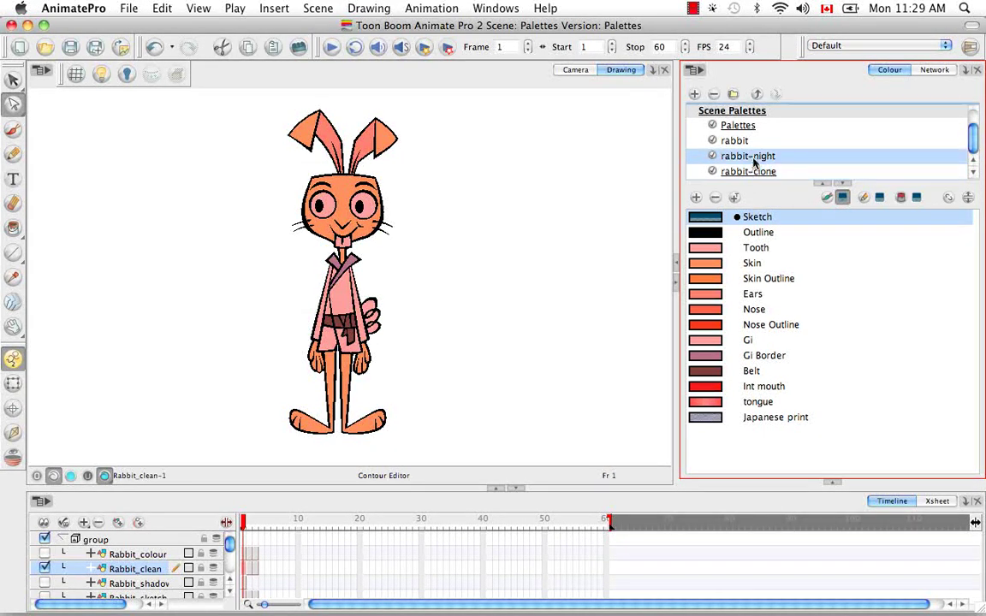
scroll(747, 154, up, 1)
click(736, 157)
scroll(739, 162, up, 1)
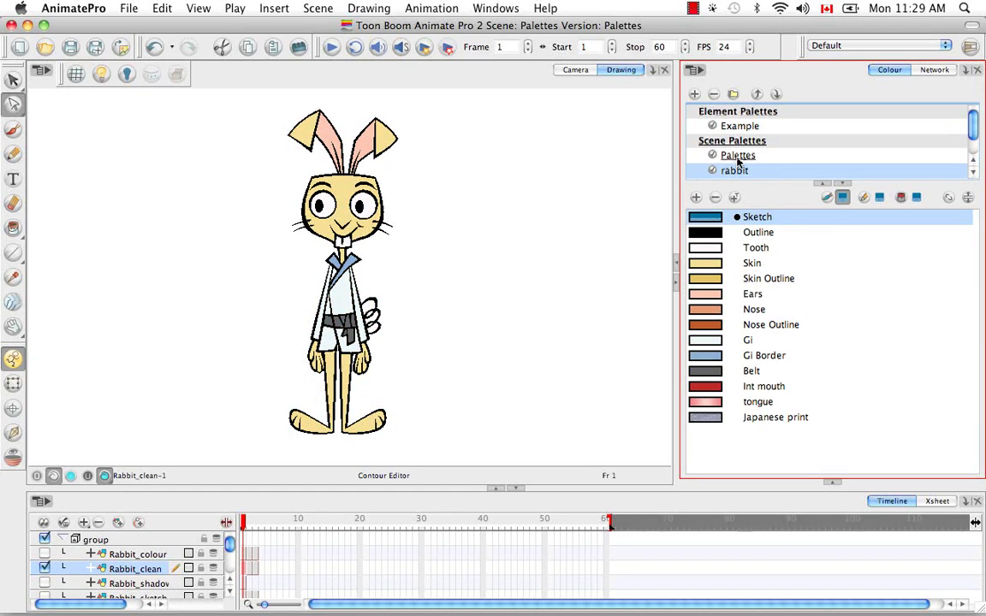
drag(972, 128, 971, 141)
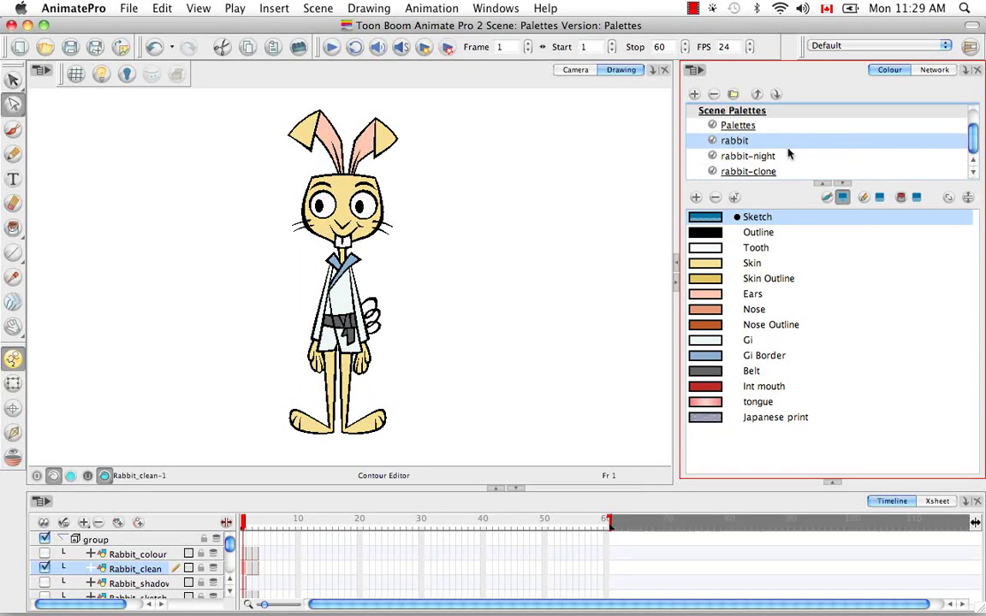
click(753, 174)
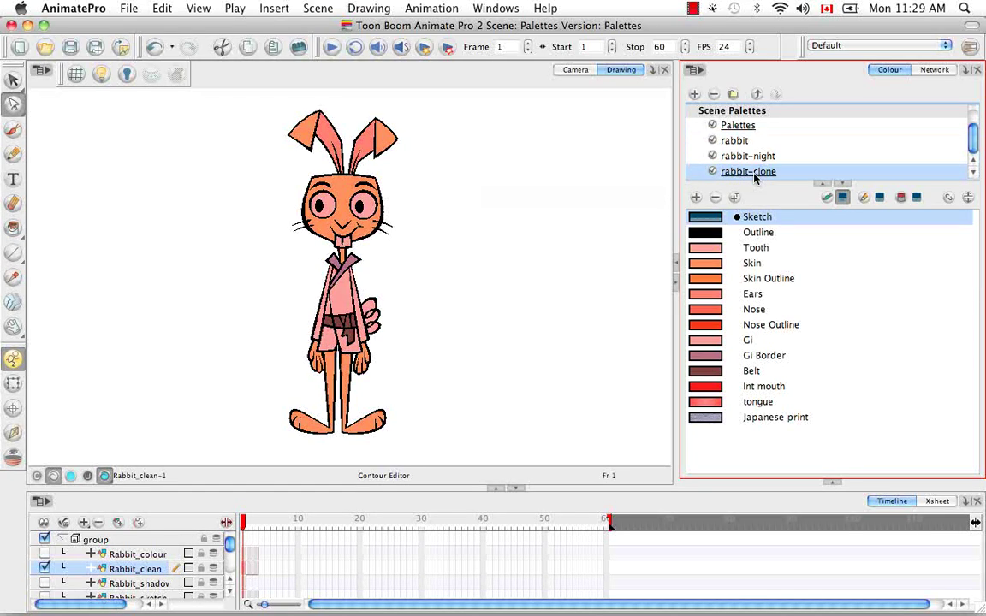